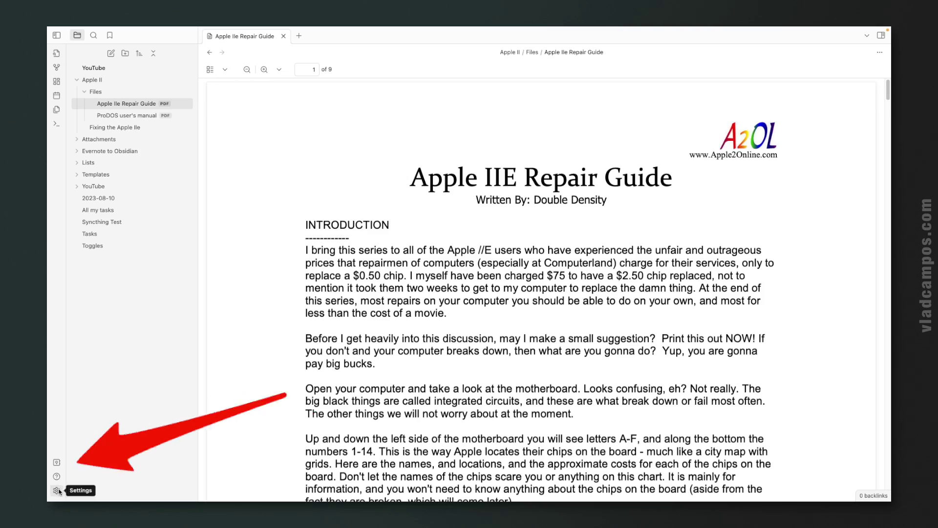
Turn on community plugins and search the plugin catalogue for 'kanban'
left_click(57, 489)
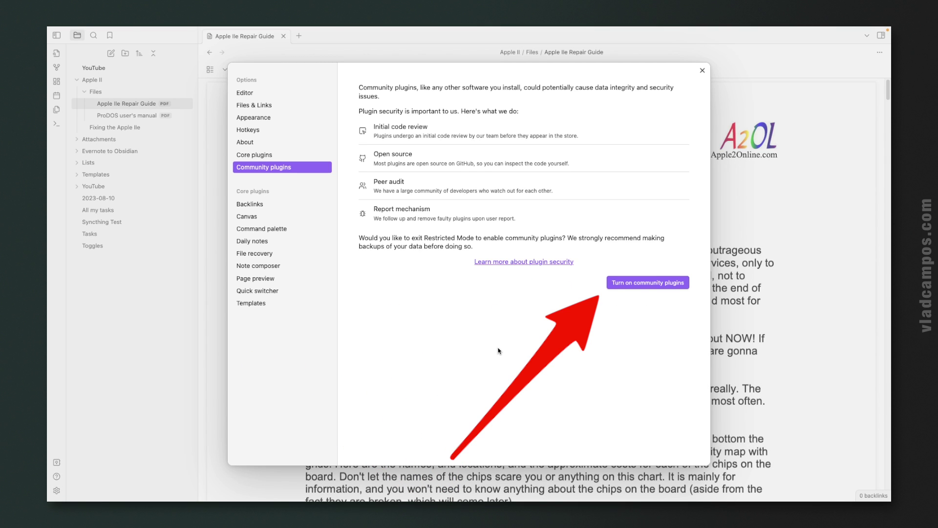
left_click(617, 284)
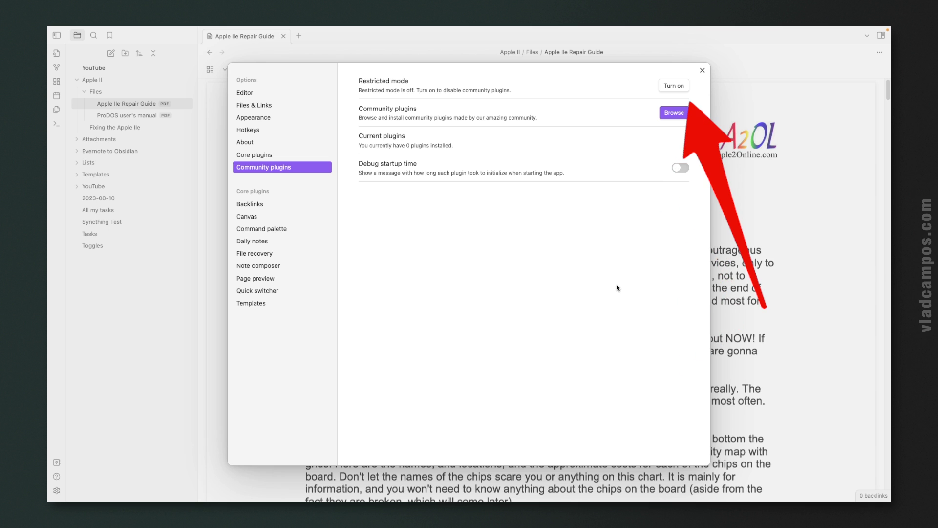
left_click(674, 113)
type("kan")
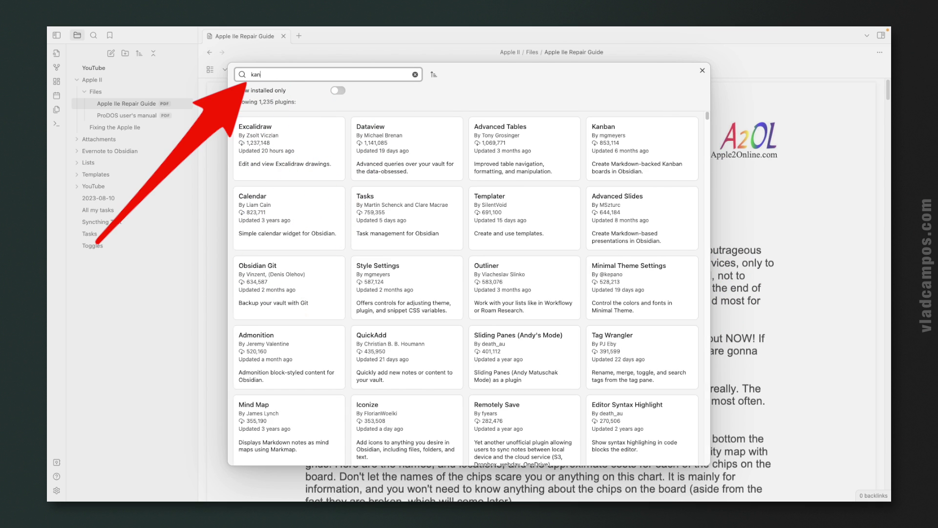
type("ban")
left_click(370, 323)
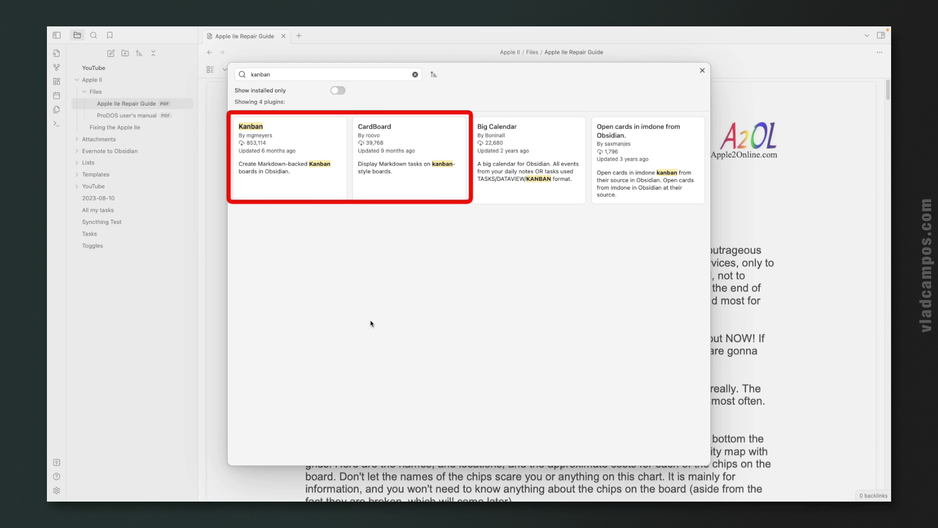
Look through the CardBoard plugin's details, then bring up the Kanban plugin's details page
left_click(416, 175)
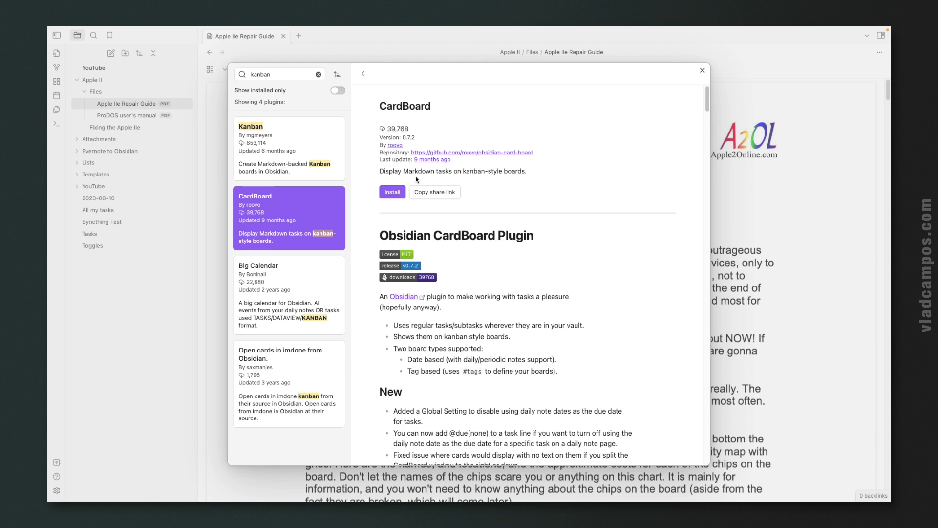
scroll(610, 333, "down", 10)
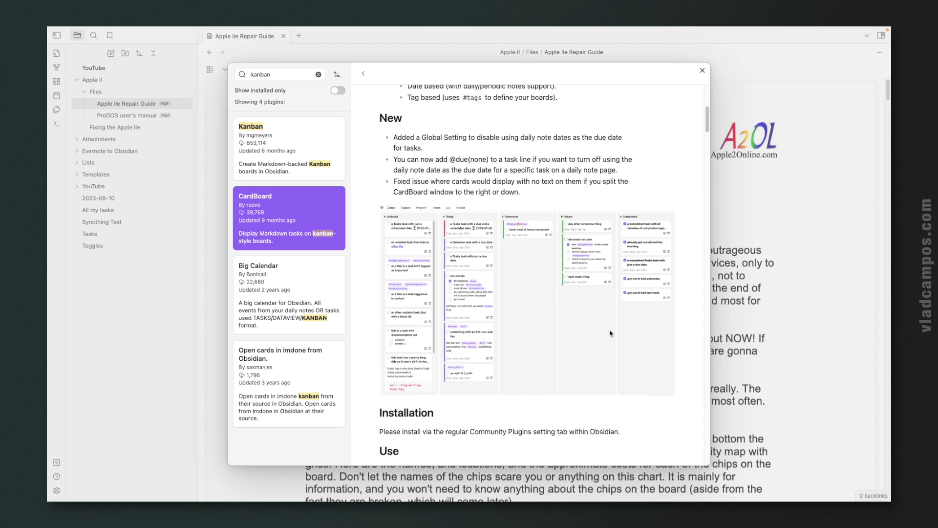
scroll(610, 334, "down", 1)
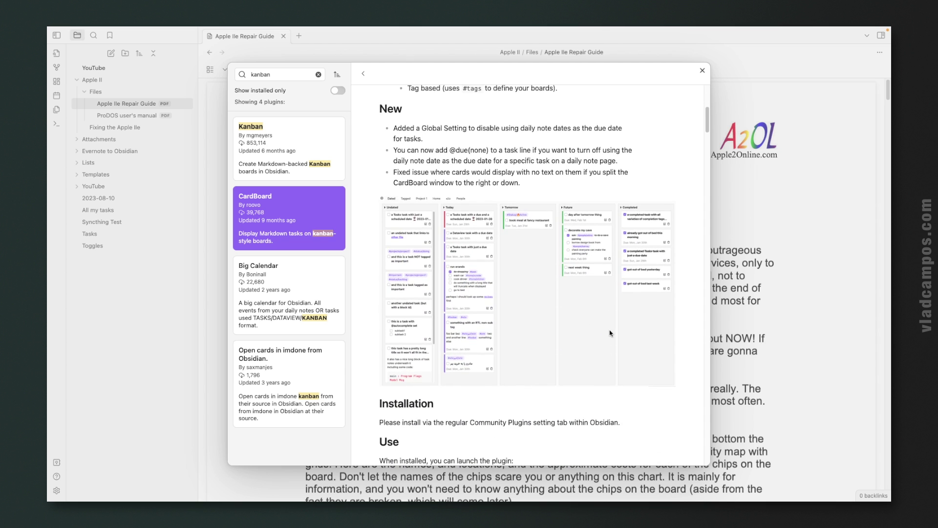
scroll(610, 333, "down", 2)
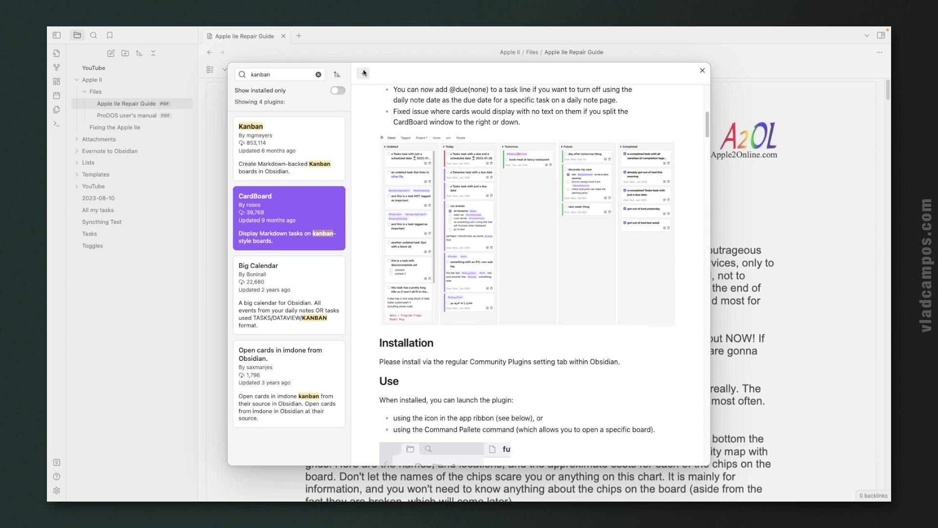
left_click(363, 73)
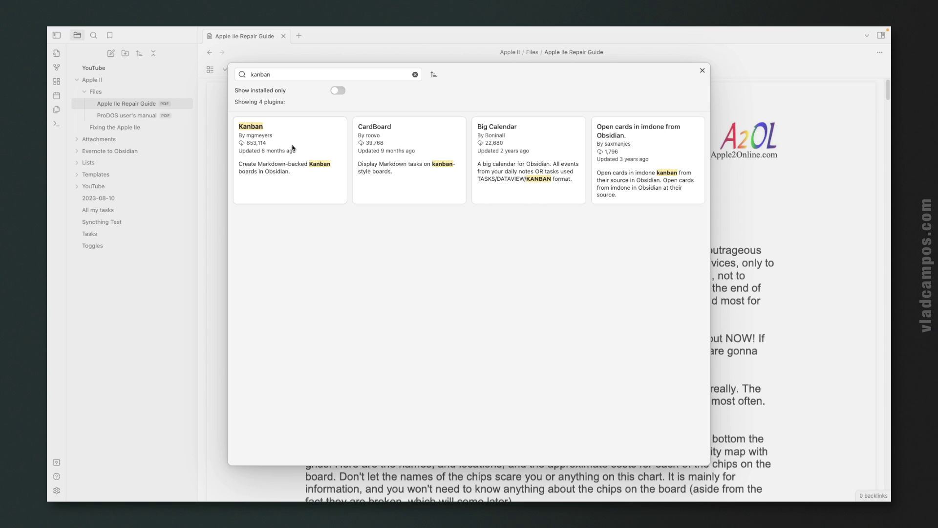
left_click(285, 153)
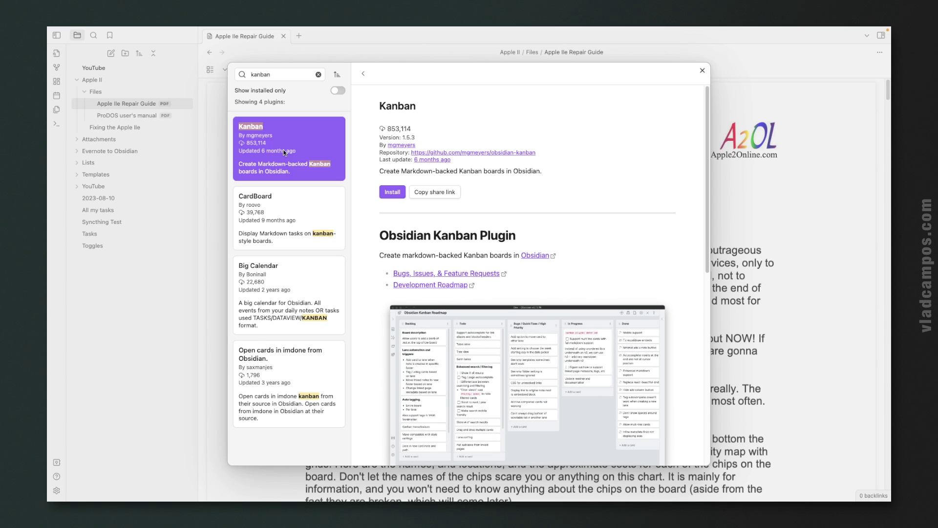
Install and enable the Kanban plugin, review its options, and close Settings
left_click(397, 191)
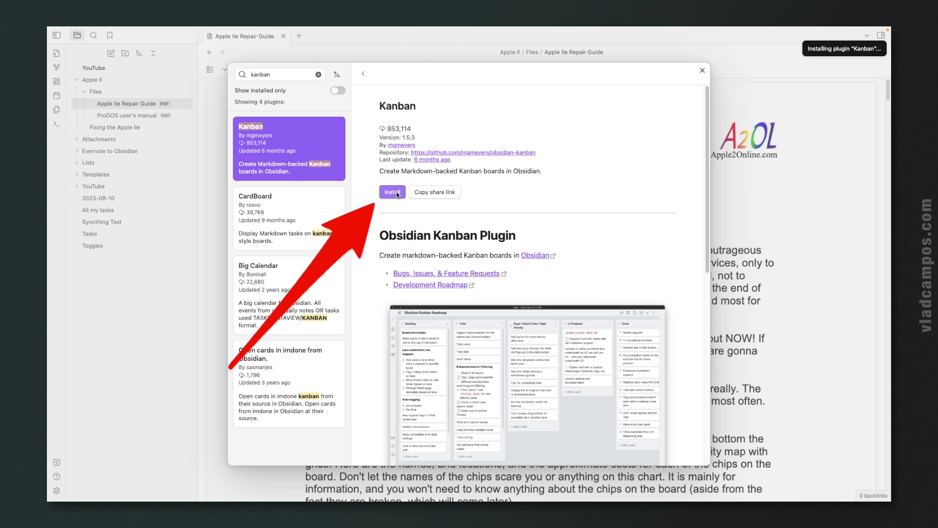
left_click(395, 192)
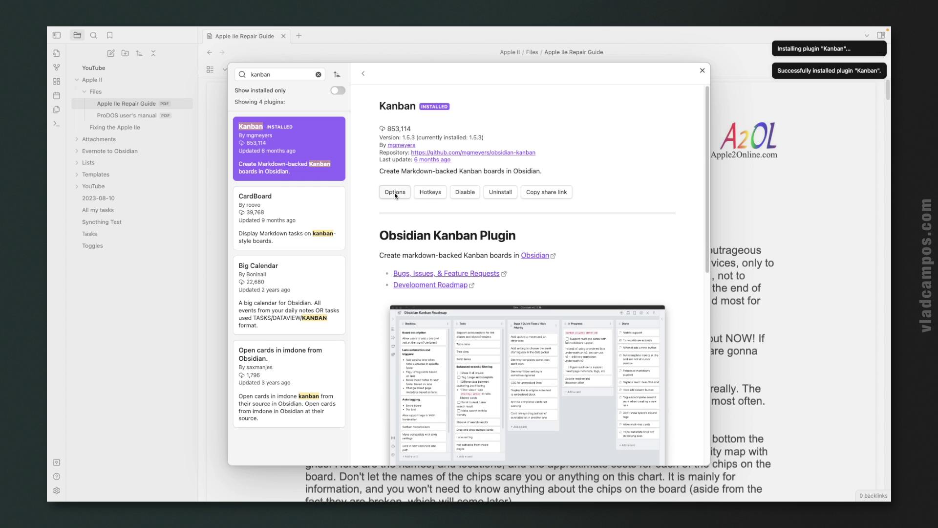
left_click(395, 193)
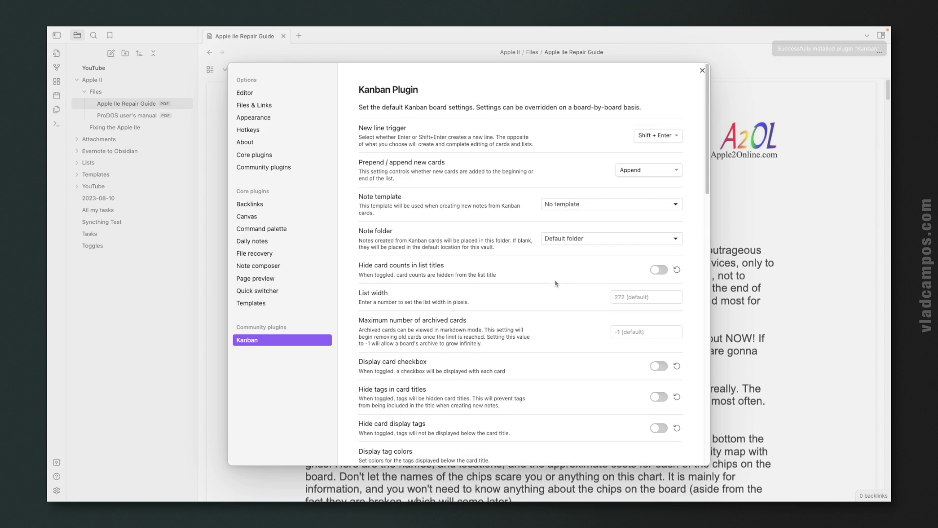
scroll(556, 283, "down", 3)
scroll(556, 283, "down", 5)
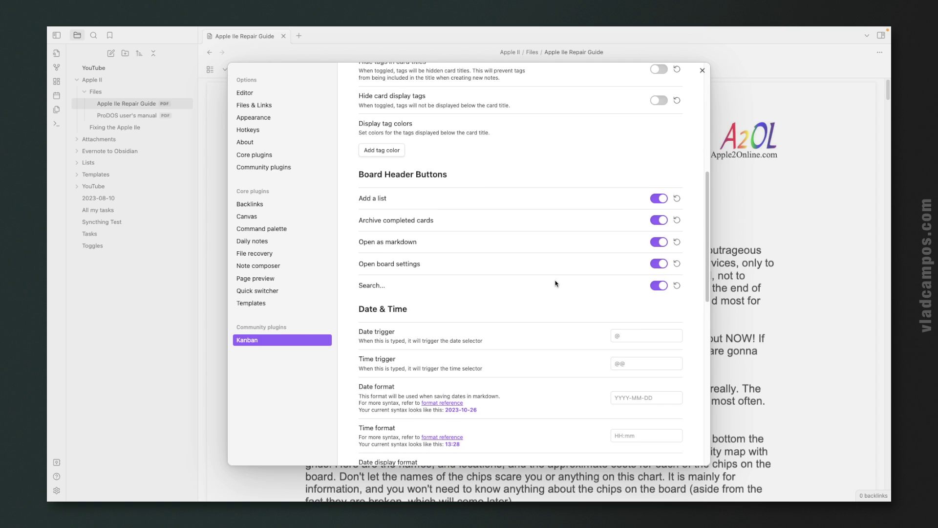
scroll(555, 283, "down", 1)
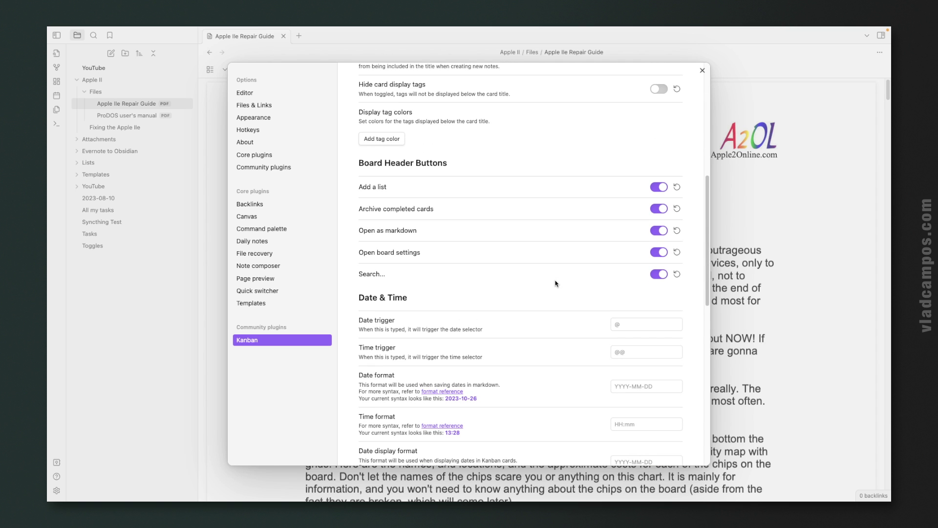
left_click(702, 71)
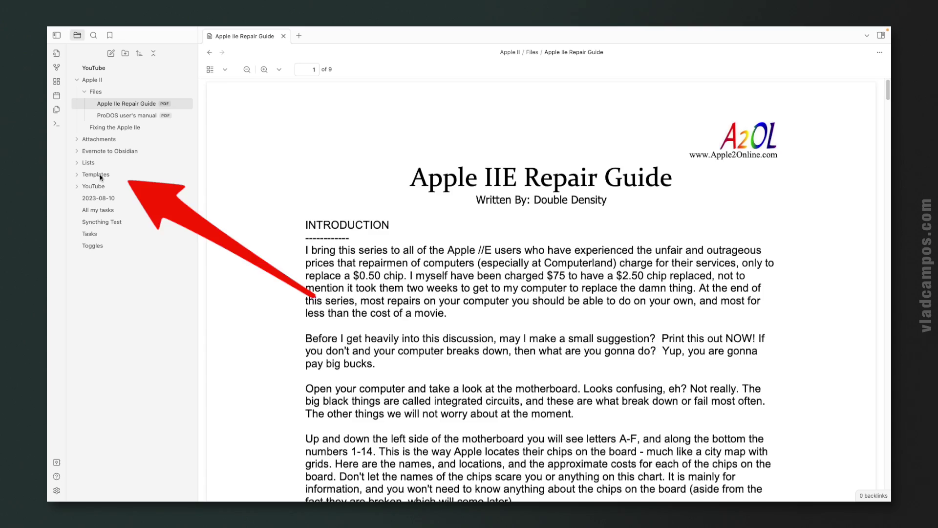
Create a new Kanban board in the Templates folder named 'Content Production'
left_click(100, 175)
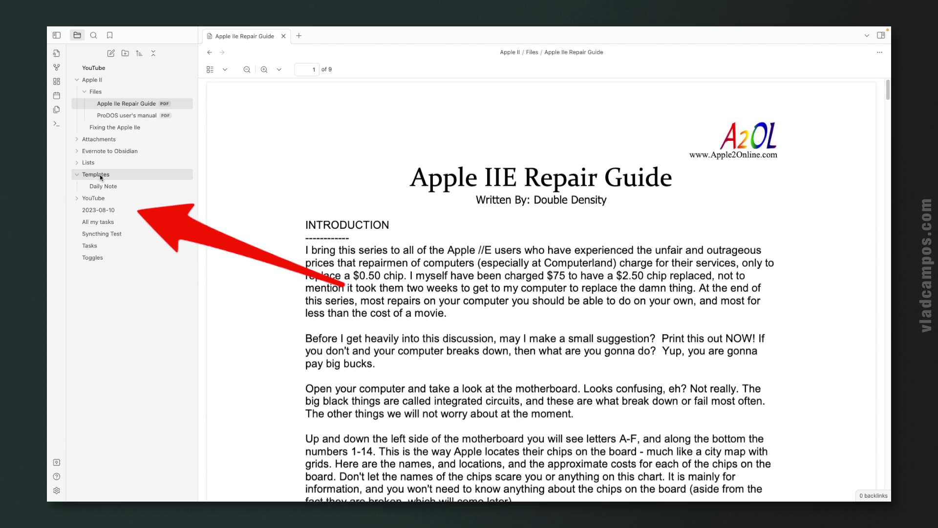
right_click(99, 174)
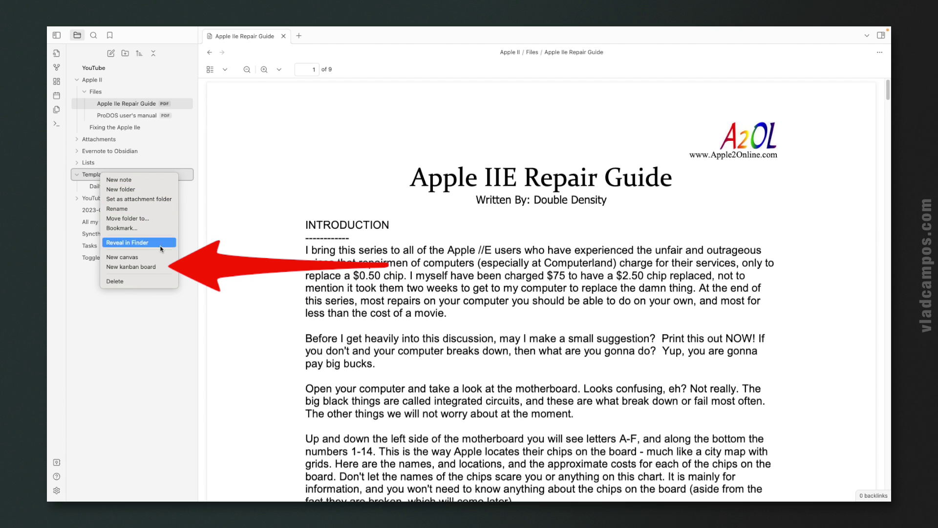
left_click(167, 268)
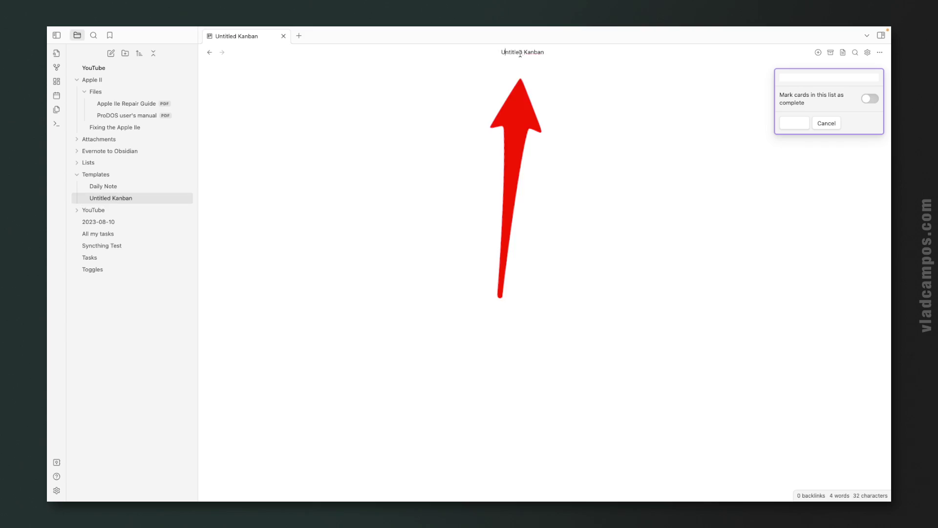
triple_click(520, 52)
type("Content Production")
key("Return")
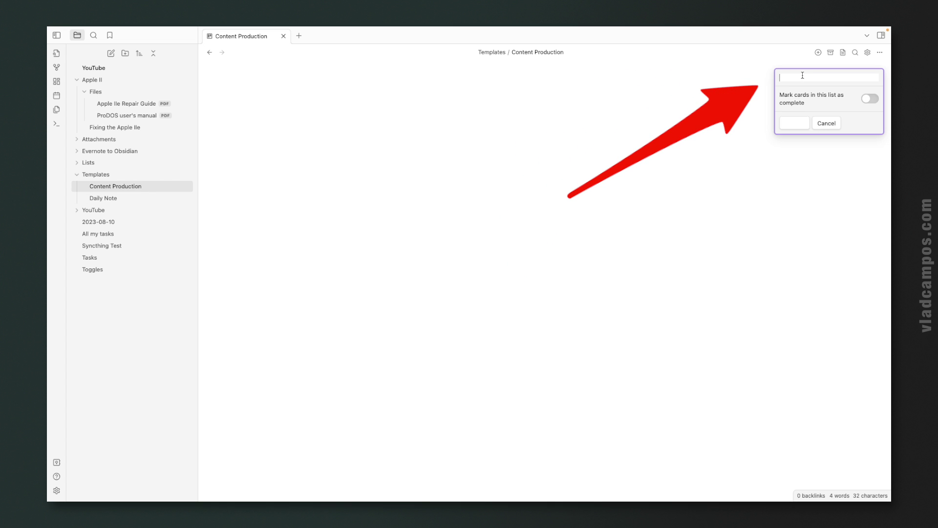
Add the Ideas and Publish lists to the board
type("Ideas")
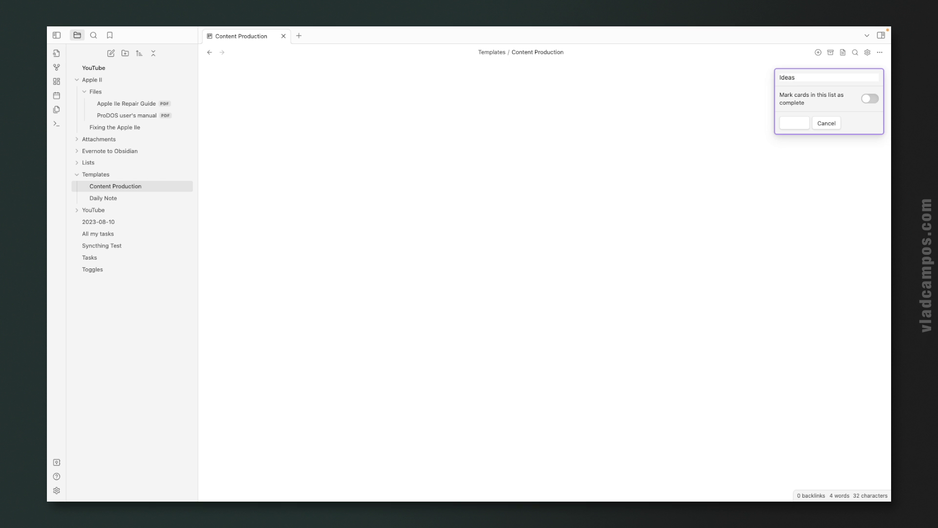
key("Return")
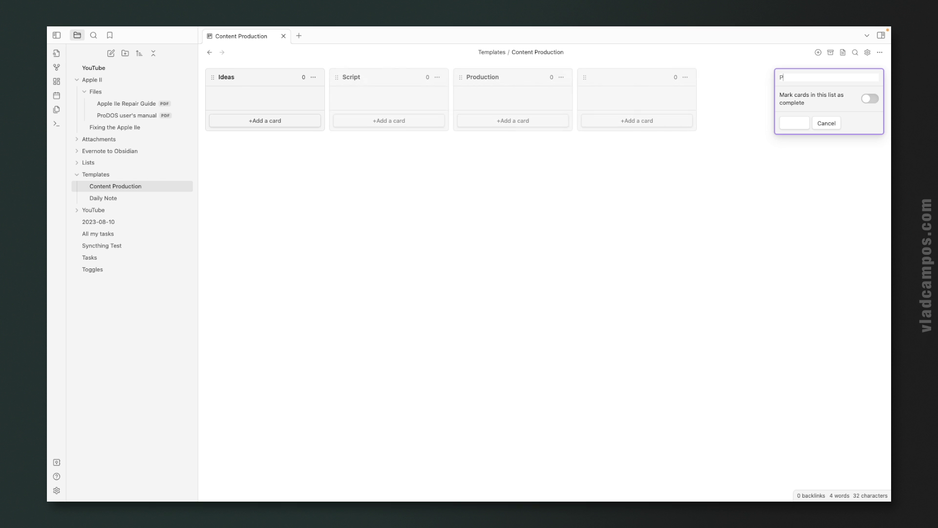
type("Publish")
key("Return")
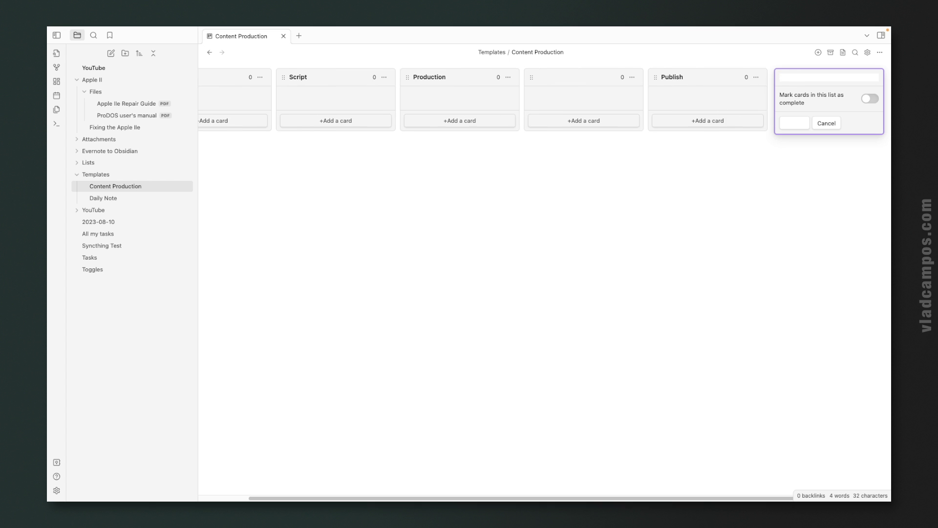
left_click(829, 126)
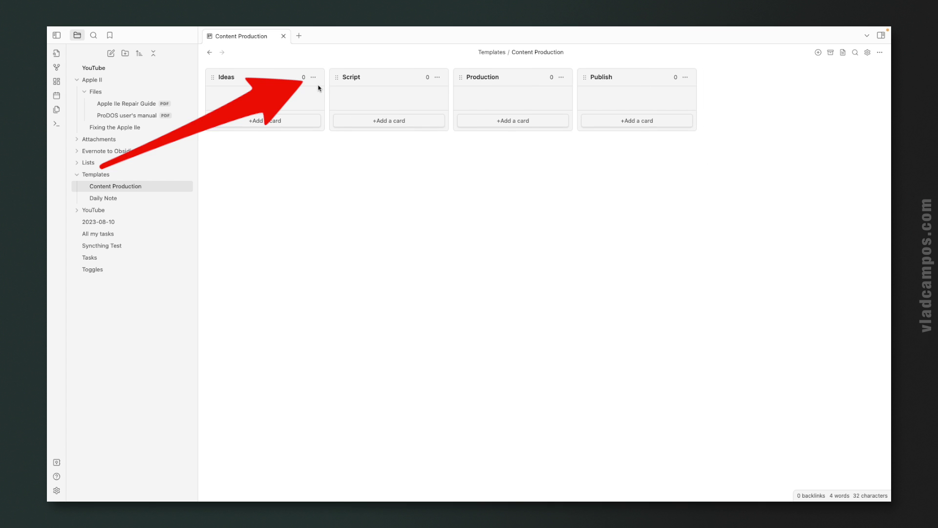
Check the Ideas list options and drag the Script list into position
left_click(313, 76)
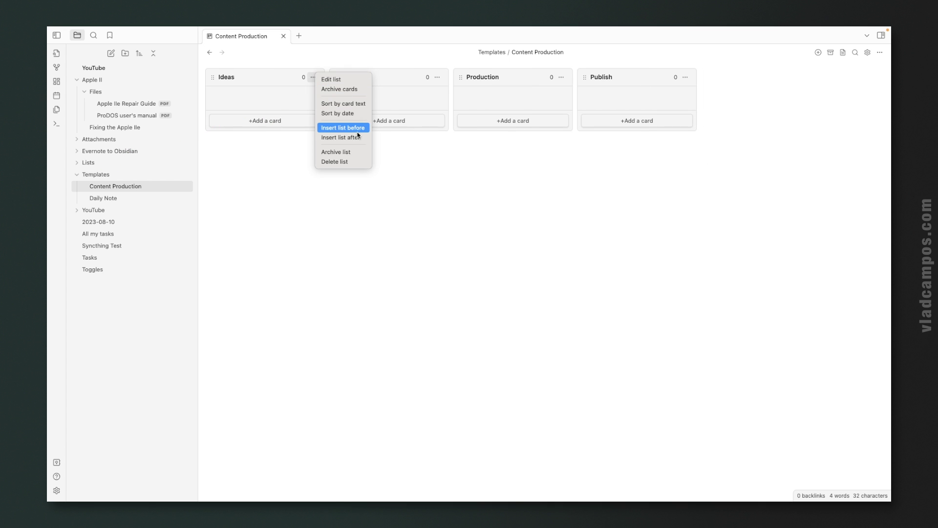
left_click(268, 74)
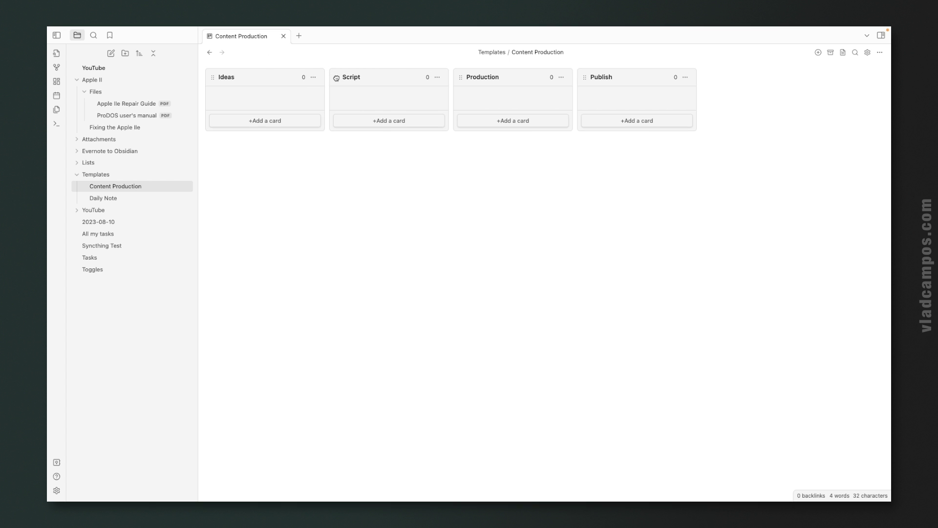
mouse_move(337, 78)
left_mouse_down()
mouse_move(337, 86)
mouse_move(447, 119)
mouse_move(407, 130)
mouse_move(313, 102)
mouse_move(345, 89)
left_mouse_up()
left_click(262, 121)
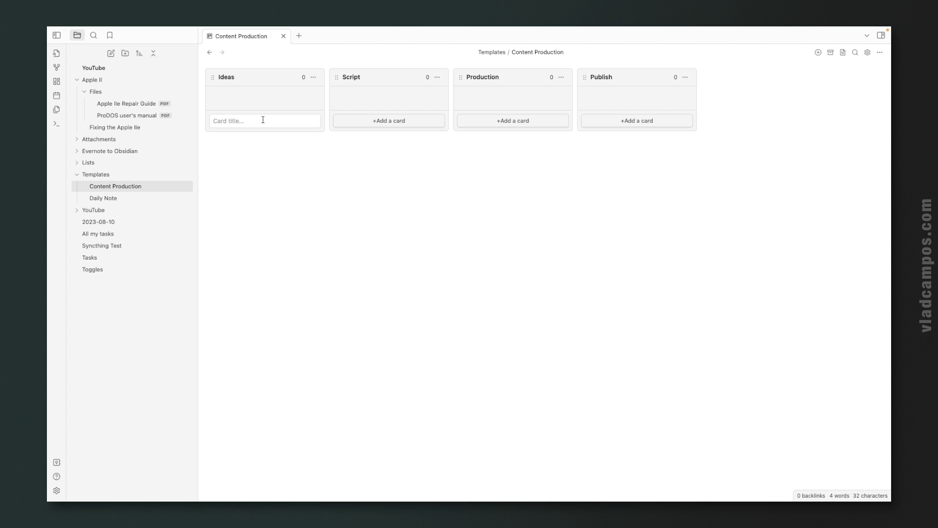
Add a 'Kanban Plugin' card to the Ideas list and try dragging it between lists
type("Kanban Plugin")
key("Return")
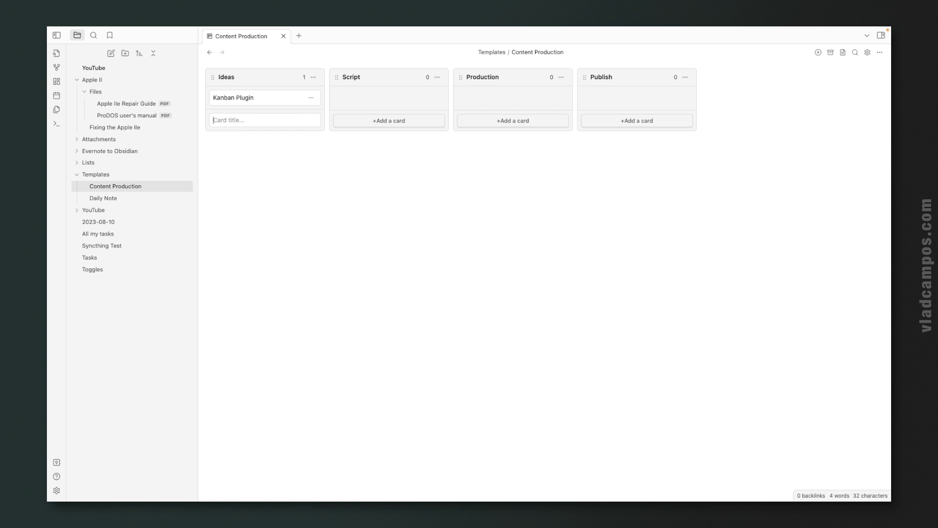
left_click_drag(254, 100, 274, 101)
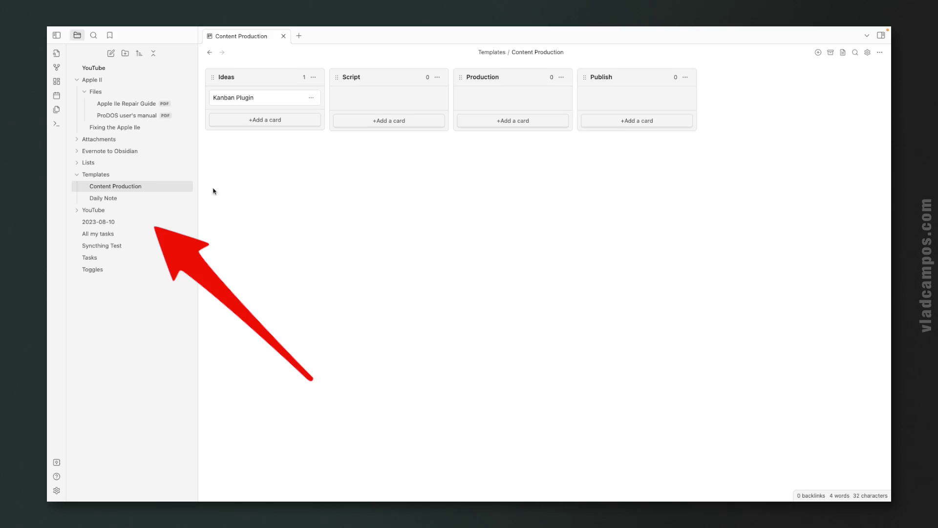
Add the 2023-08-10 note to Ideas as a linked card and open it in a new tab
mouse_move(99, 223)
left_click_drag(98, 223, 239, 114)
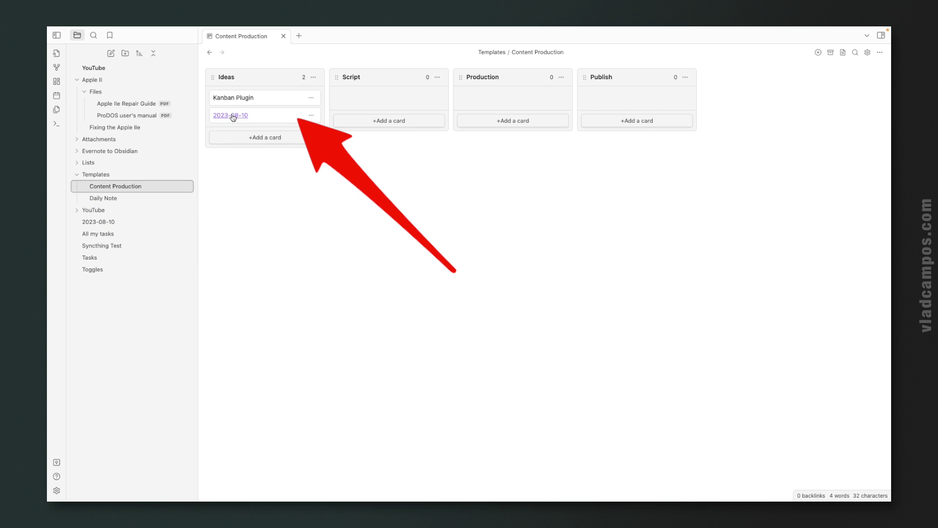
right_click(240, 116)
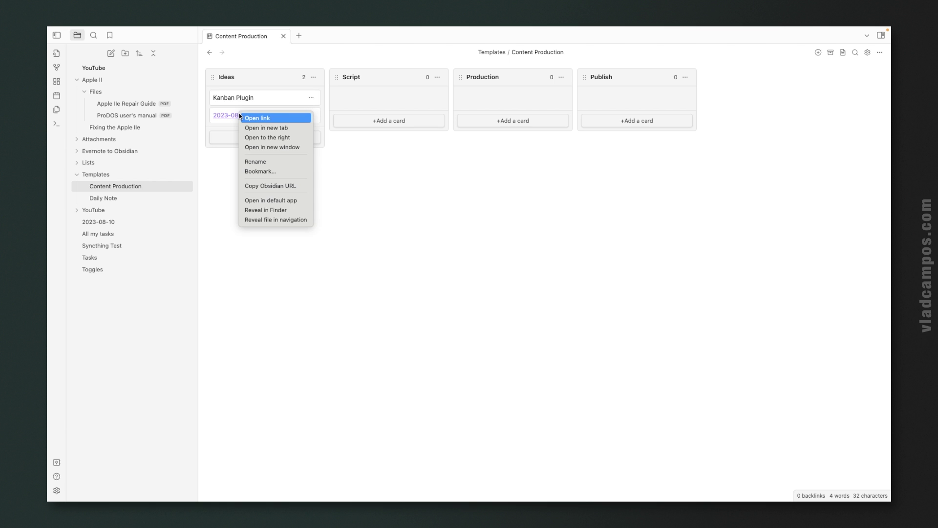
left_click(298, 129)
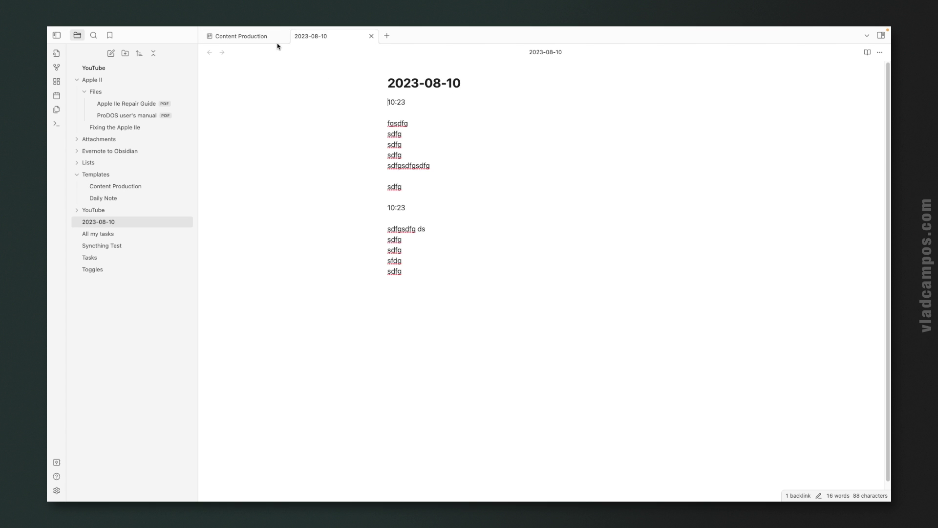
left_click(259, 36)
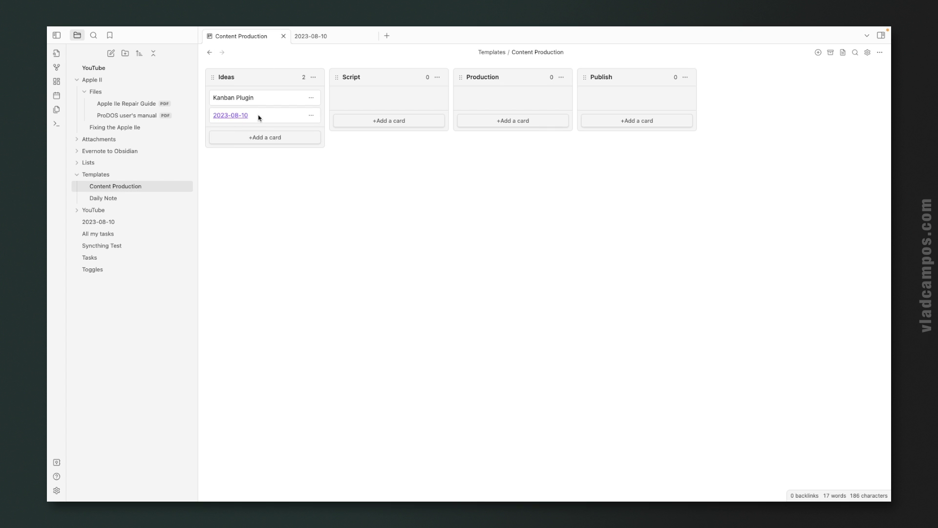
Move the 2023-08-10 card into Script, leaving Kanban Plugin in Ideas
left_click_drag(259, 118, 363, 105)
mouse_move(300, 100)
left_mouse_down()
mouse_move(387, 94)
mouse_move(399, 103)
mouse_move(318, 102)
left_mouse_up()
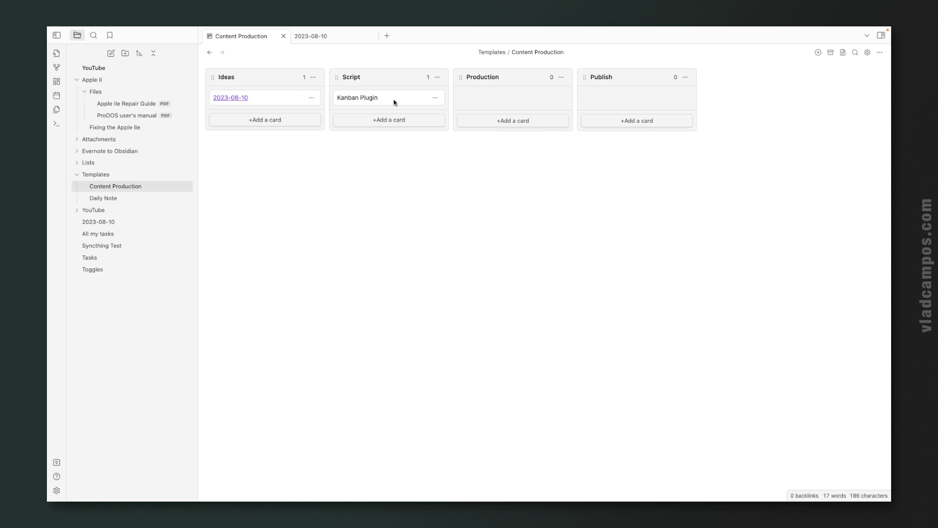
left_click_drag(394, 101, 291, 101)
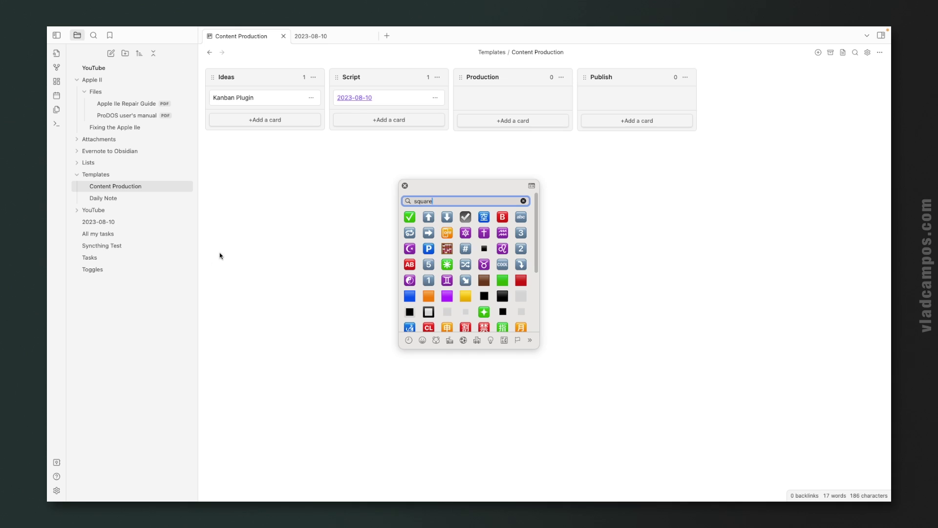
Create a 'Kanban' folder prefixed with a black square emoji and move Content Production into it
left_click(126, 54)
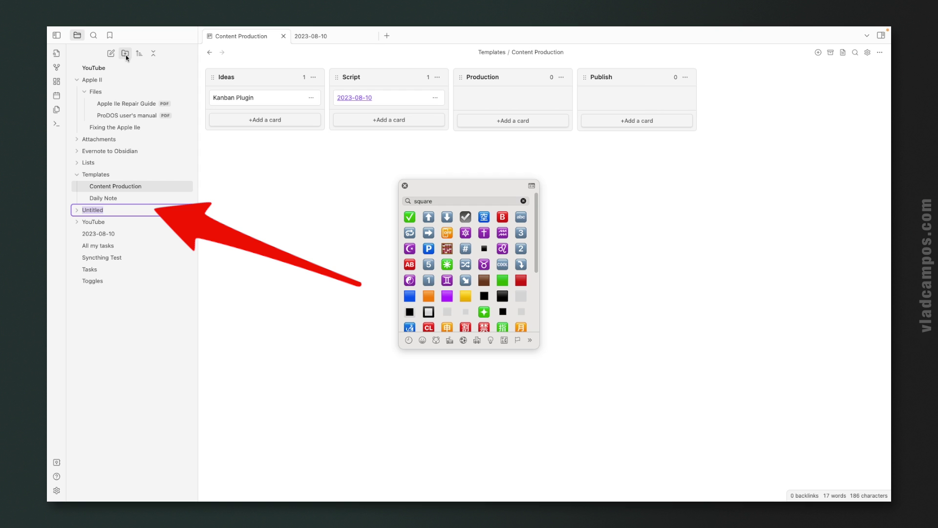
type("Kanban")
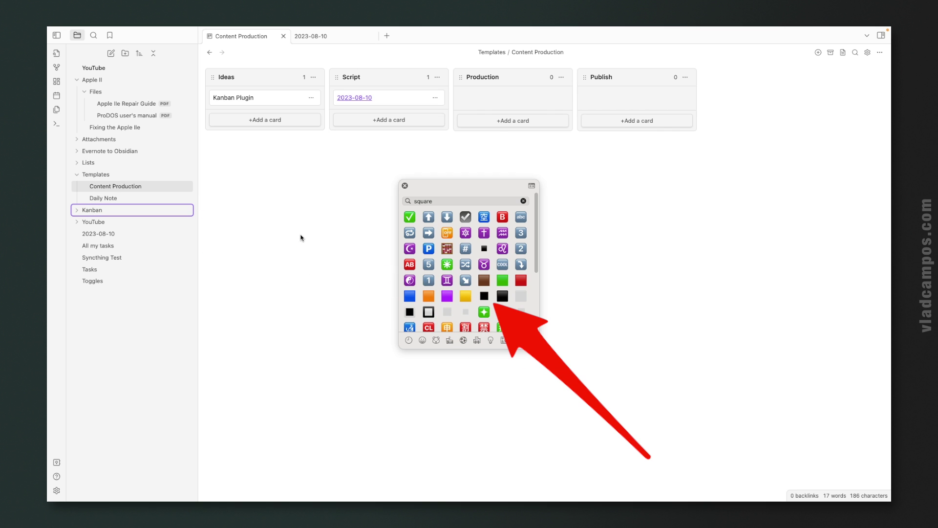
left_click(484, 296)
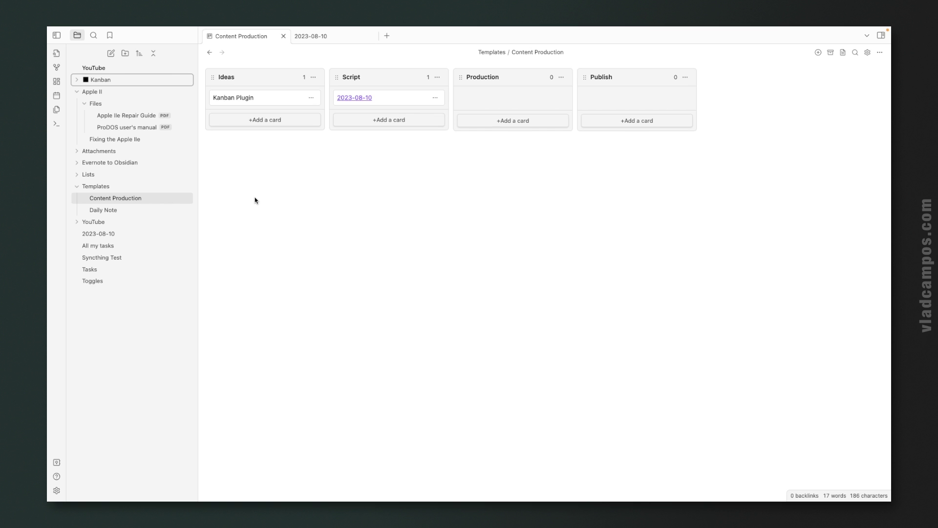
left_click_drag(142, 199, 91, 81)
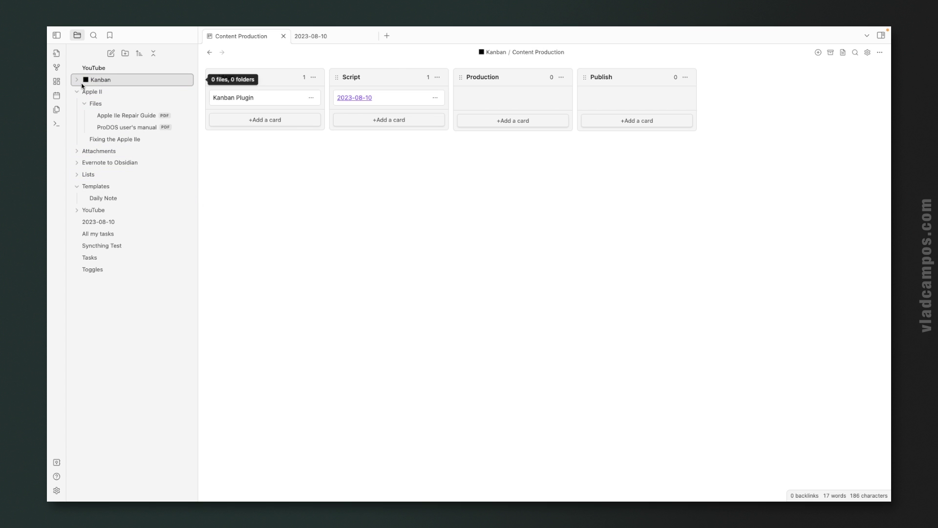
left_click(77, 81)
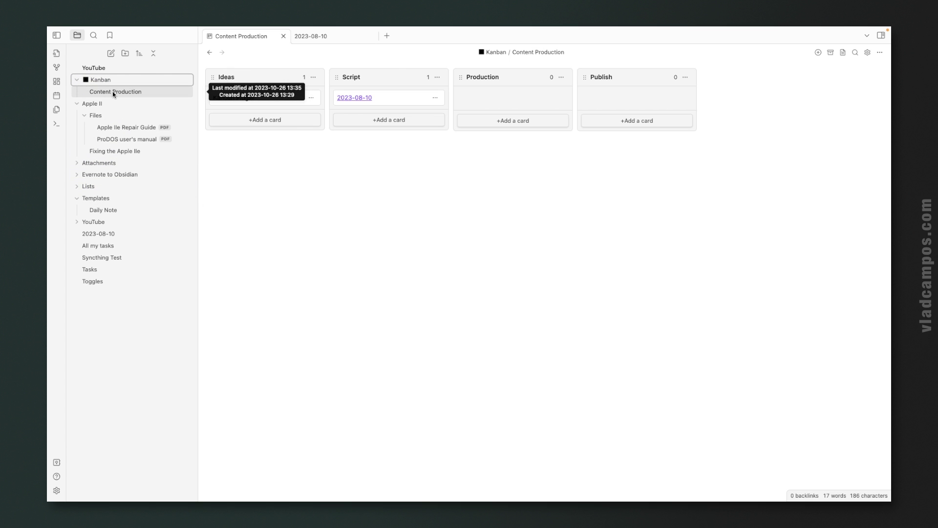
Rename the Daily Note template to 'New Kanban Note'
left_click(109, 212)
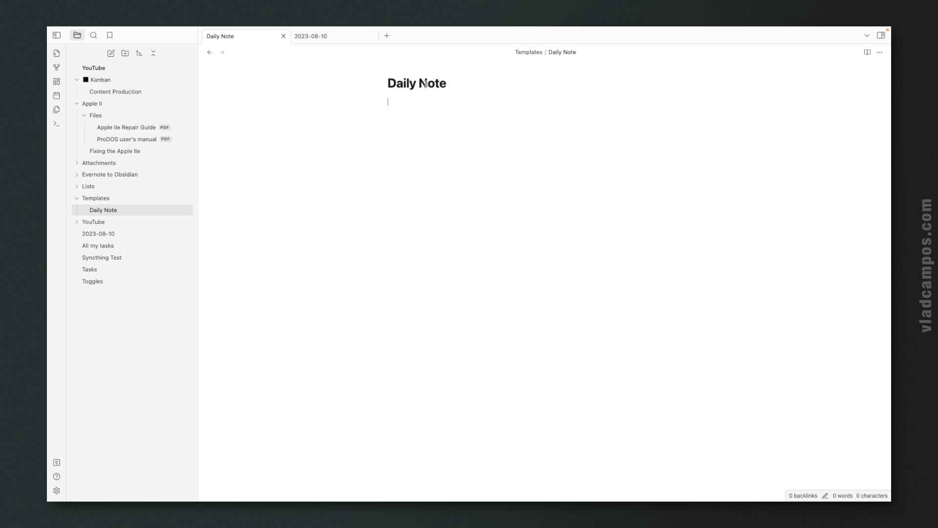
left_click_drag(387, 83, 448, 83)
type("New Kanban Note")
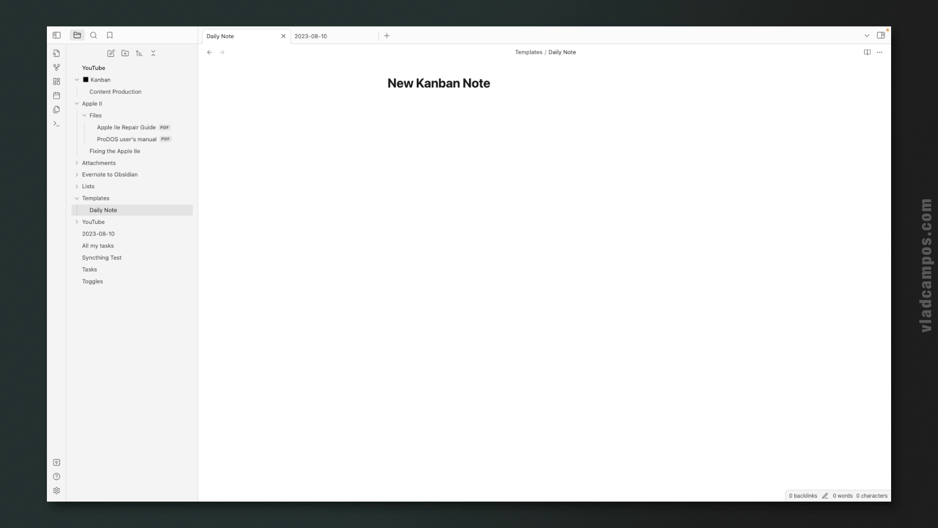
key("Return")
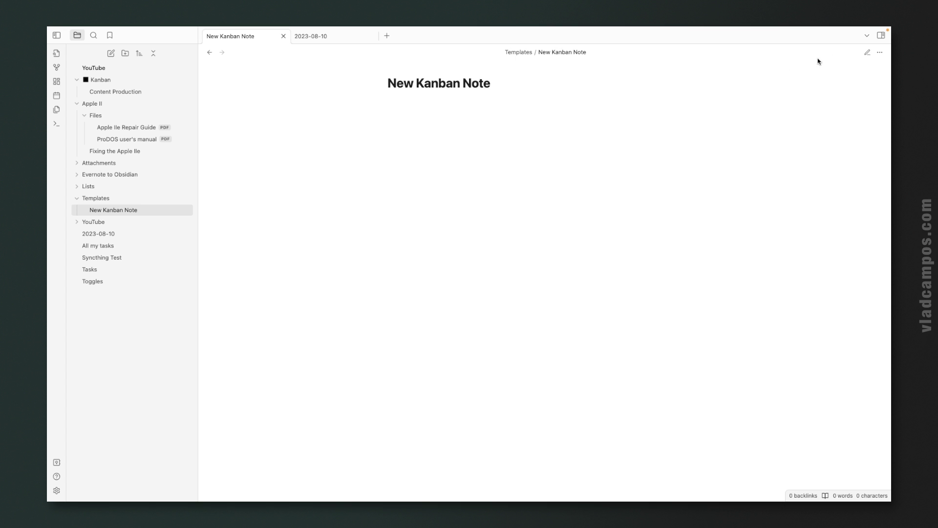
left_click(425, 86)
Add frontmatter with Title and Created properties to the template
left_click(406, 101)
type("---")
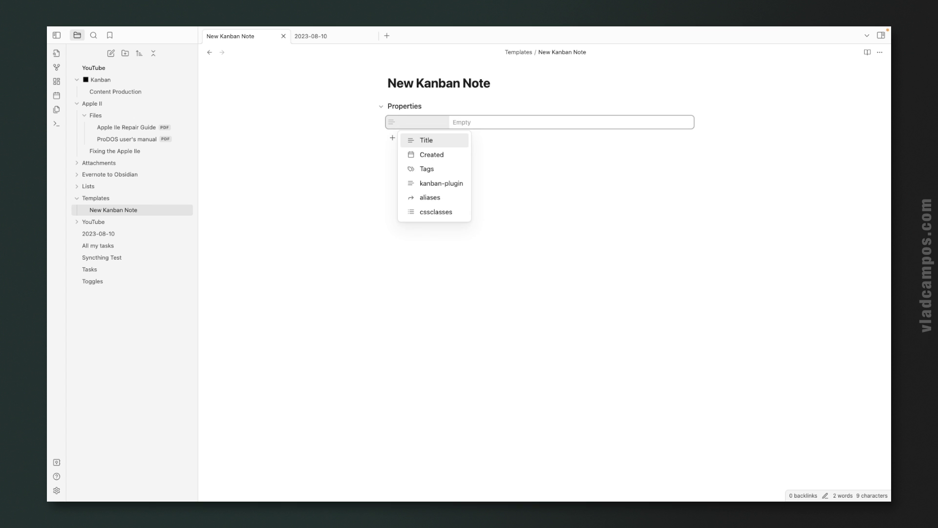
left_click(424, 138)
left_click(391, 139)
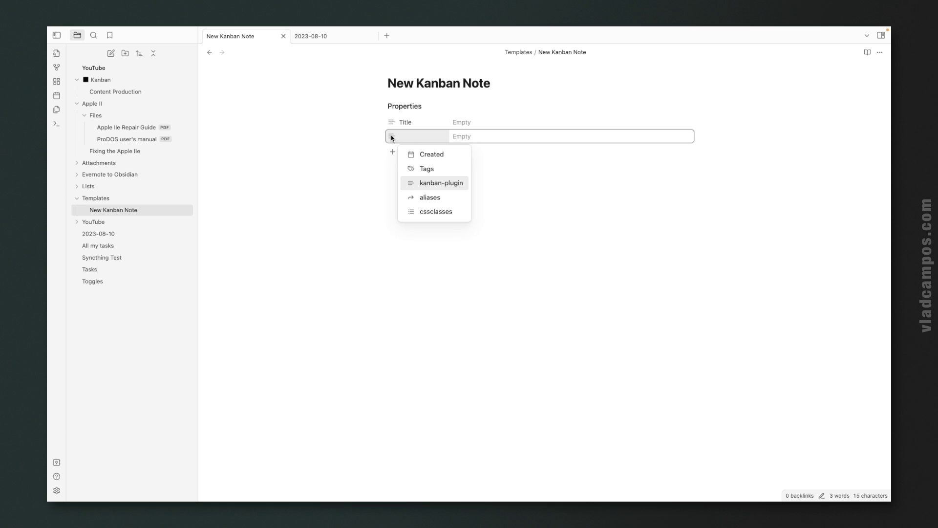
left_click(428, 154)
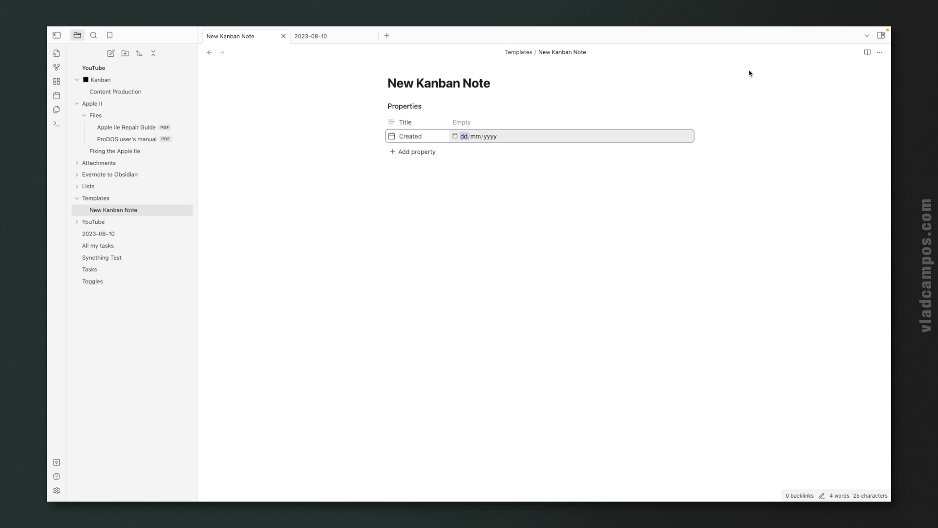
In Source mode, set the Created property to {{Date:YYYY-MM-DD}}
left_click(880, 53)
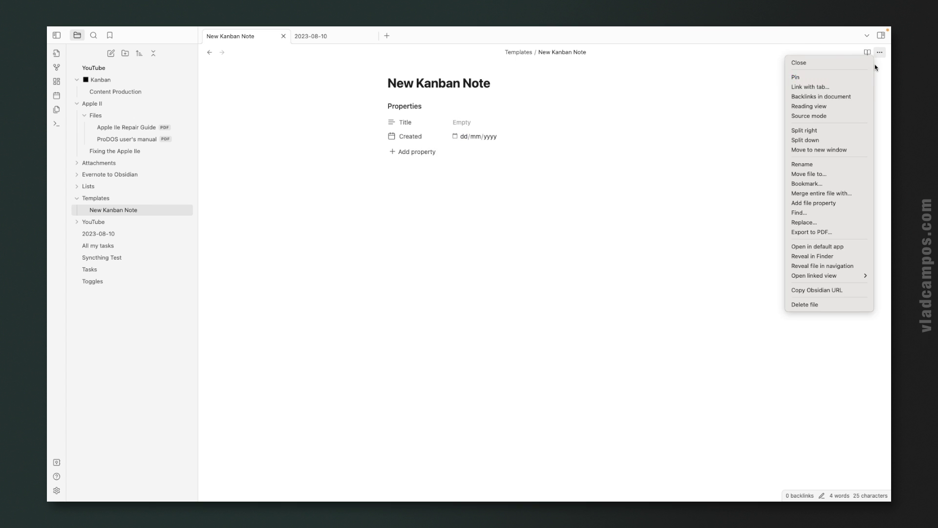
left_click(847, 114)
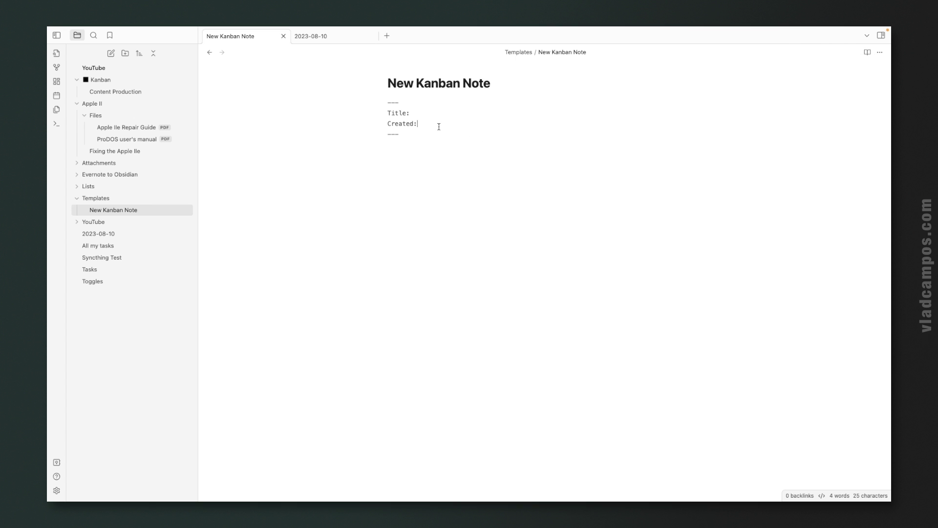
type("{\"{ ")
type("YYYY-MM-DD")
left_click(868, 53)
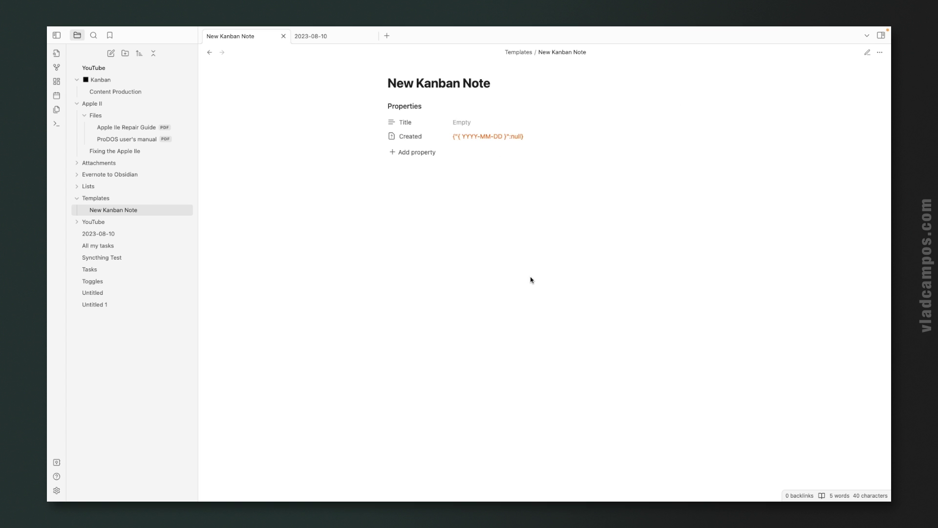
left_click(867, 53)
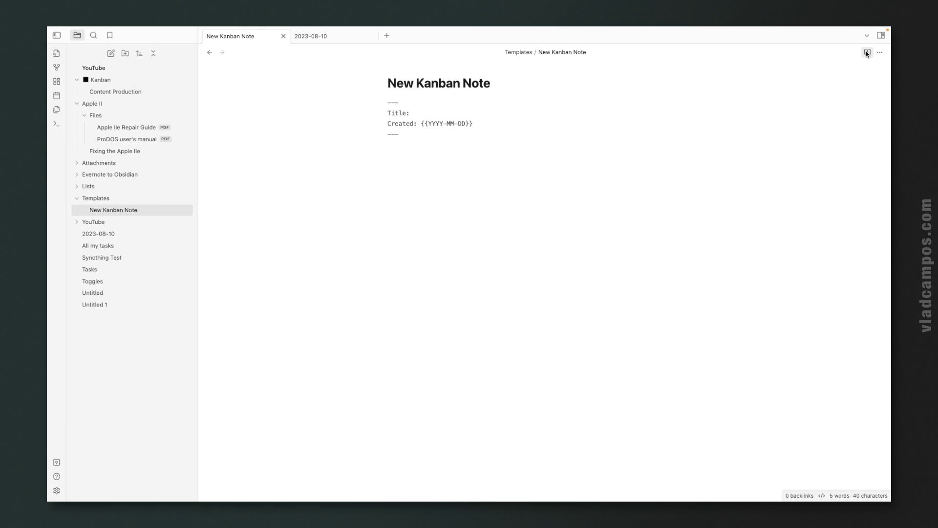
left_click(427, 124)
type("Date:")
left_click(457, 157)
Create a new Untitled 2 note and insert the New Kanban Note template into it
left_click(386, 35)
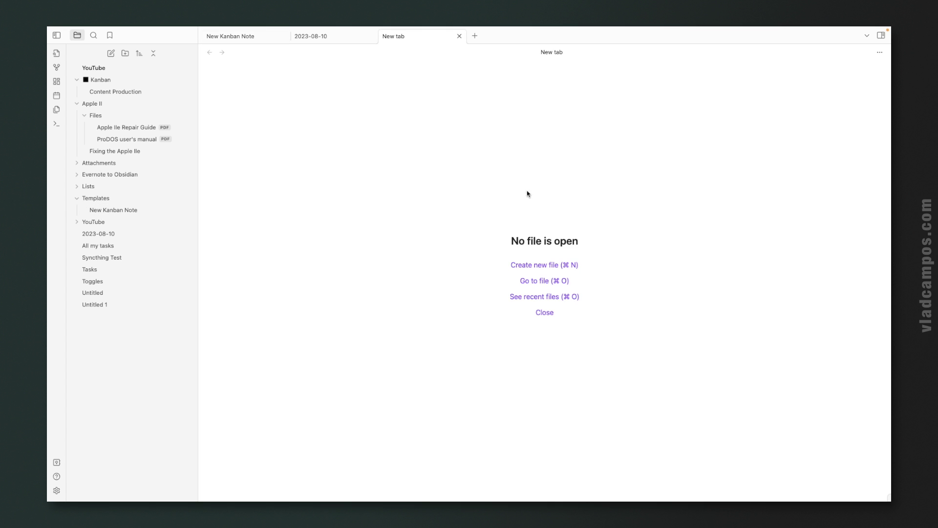
left_click(538, 265)
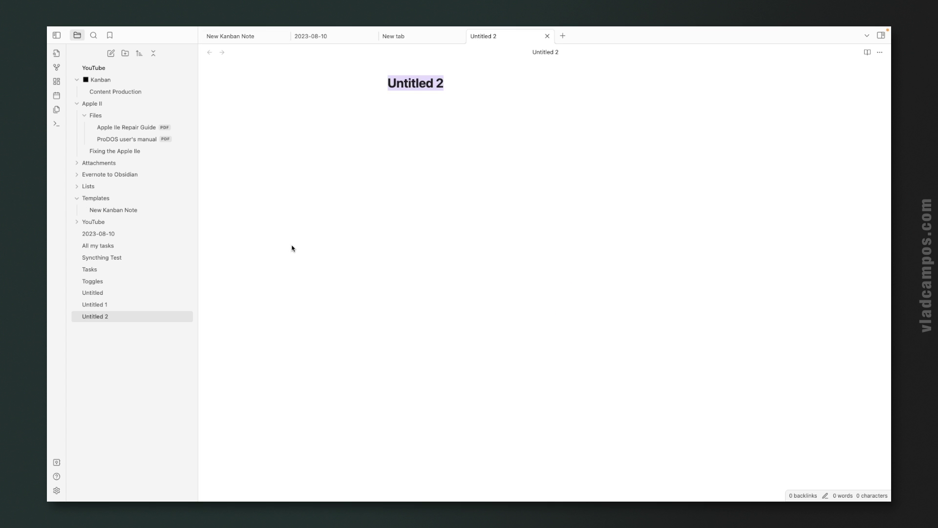
left_click(59, 109)
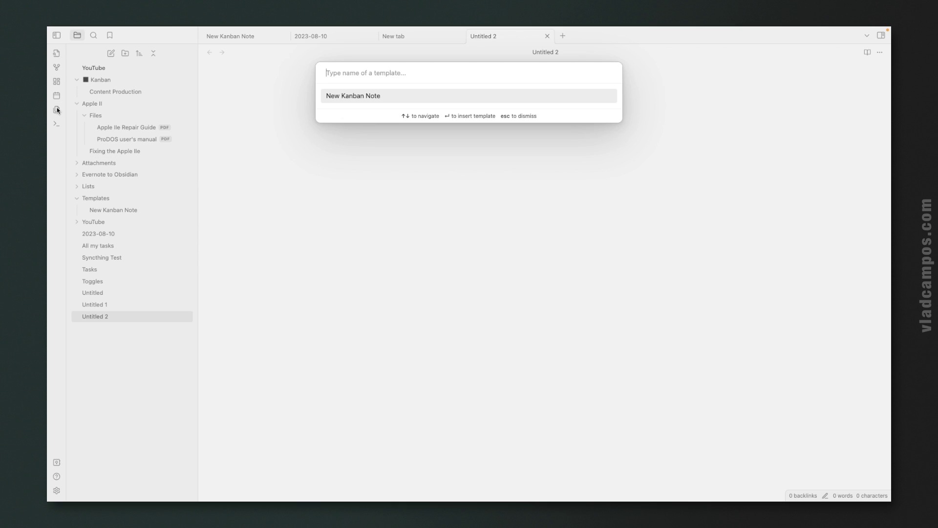
left_click(352, 95)
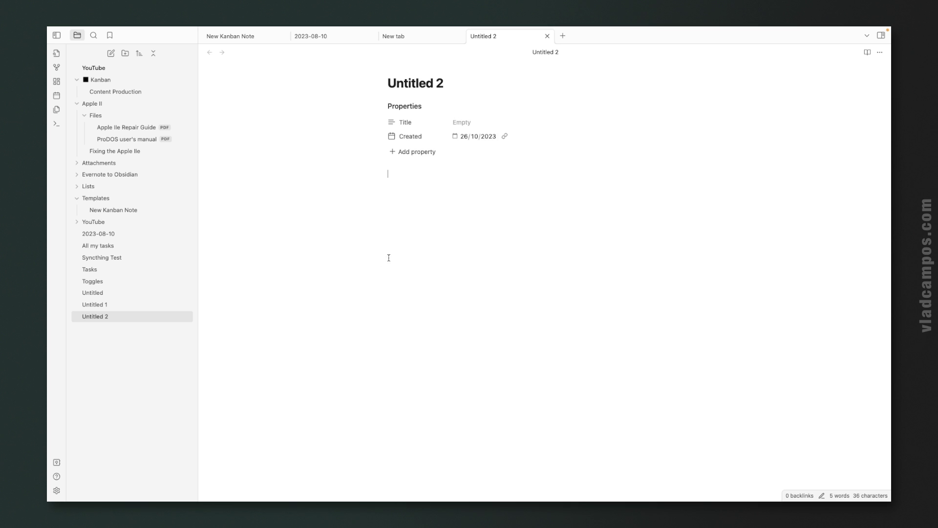
Set the Content Production board's note template to New Kanban Note
left_click(127, 90)
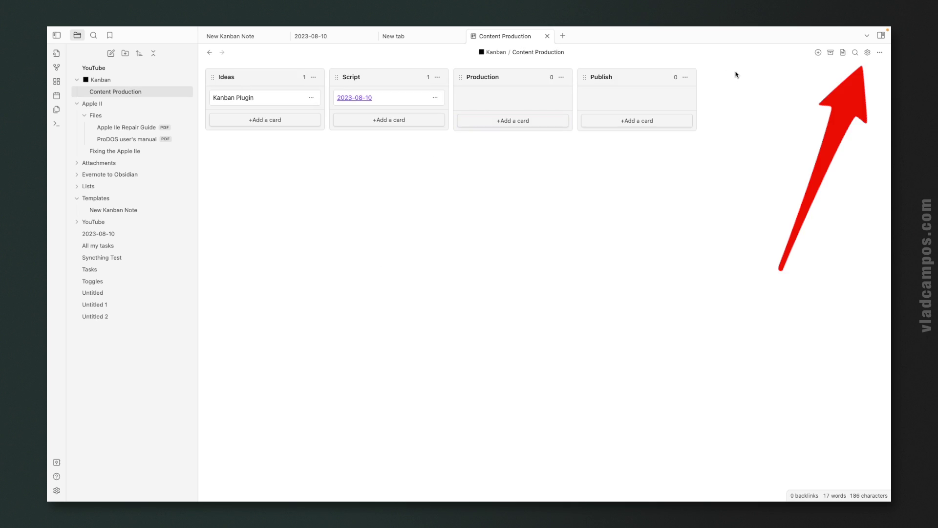
left_click(868, 52)
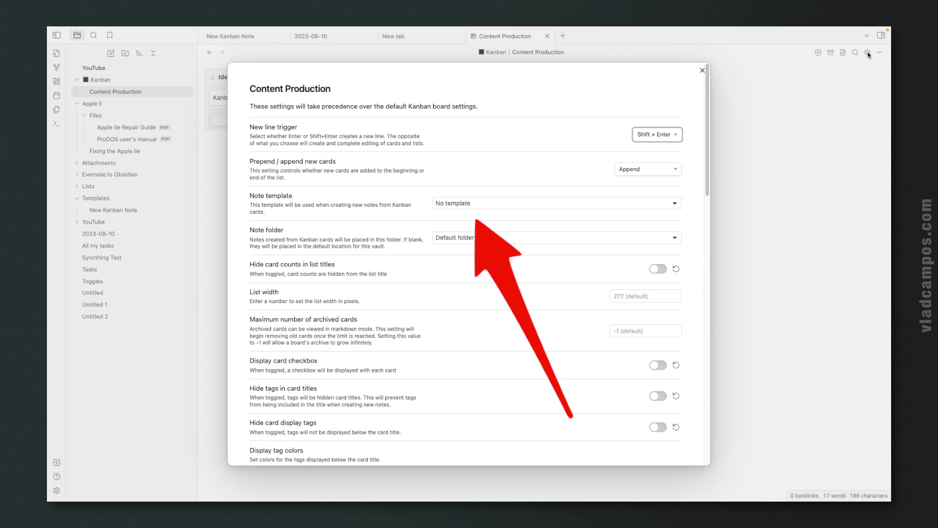
left_click(559, 208)
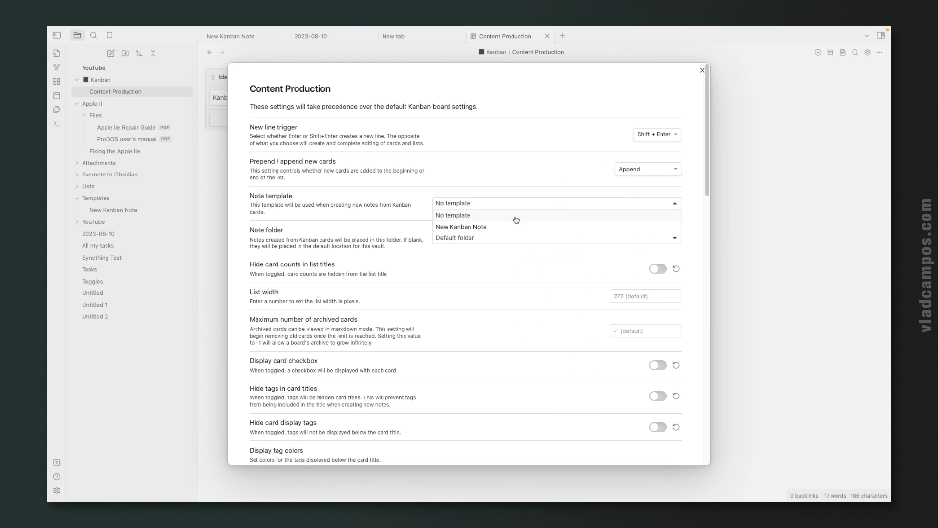
left_click(491, 227)
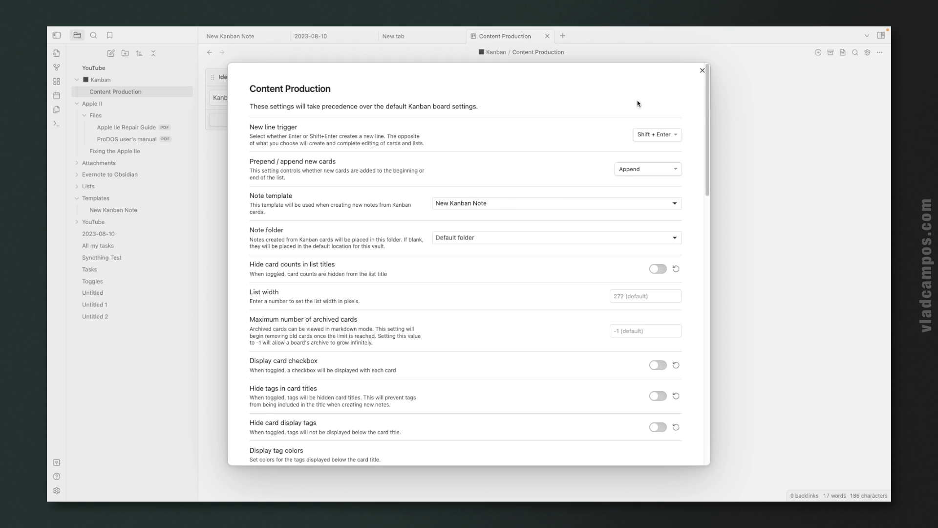
left_click(702, 70)
Add a 'New card' card to Production and create a note from it
left_click(512, 120)
type("New card")
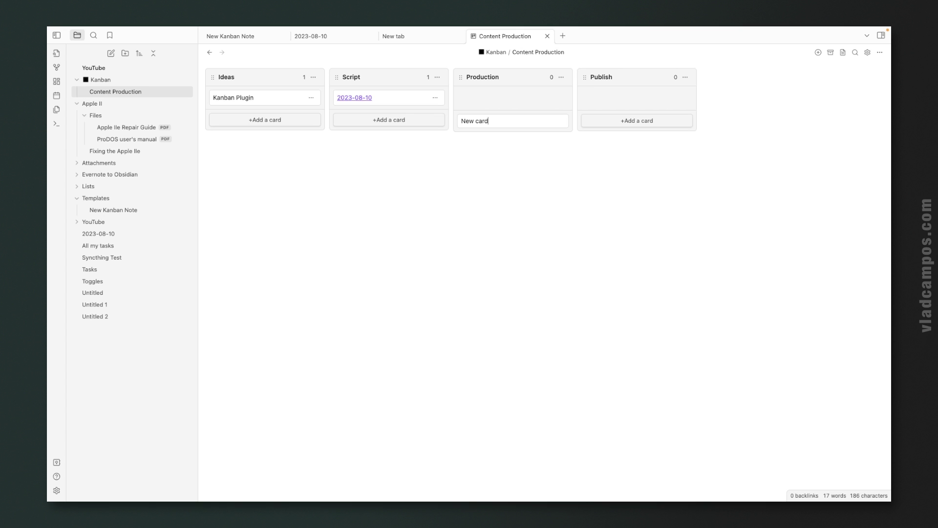
key("Return")
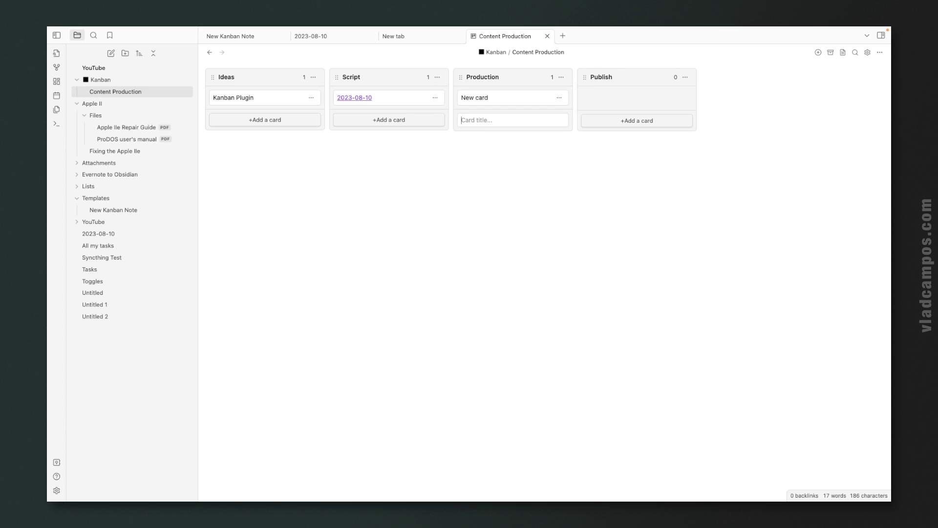
left_click(560, 97)
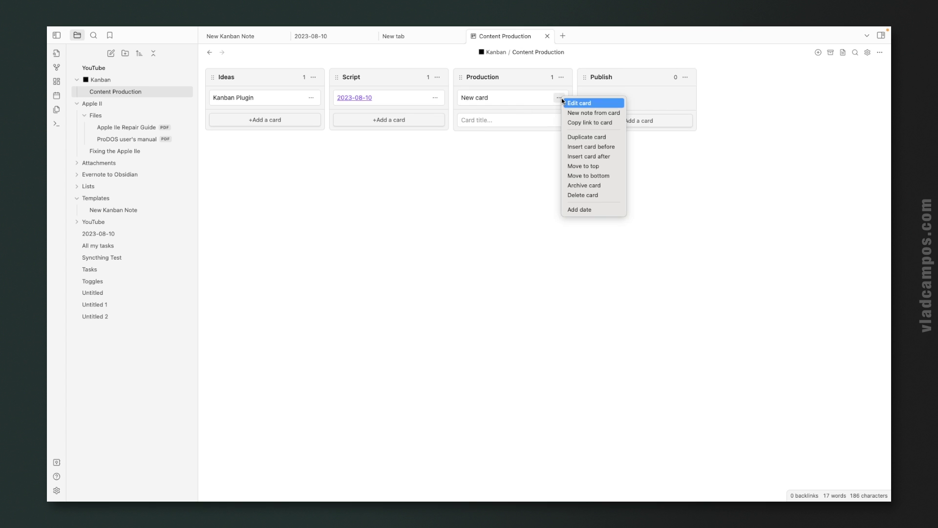
left_click(610, 115)
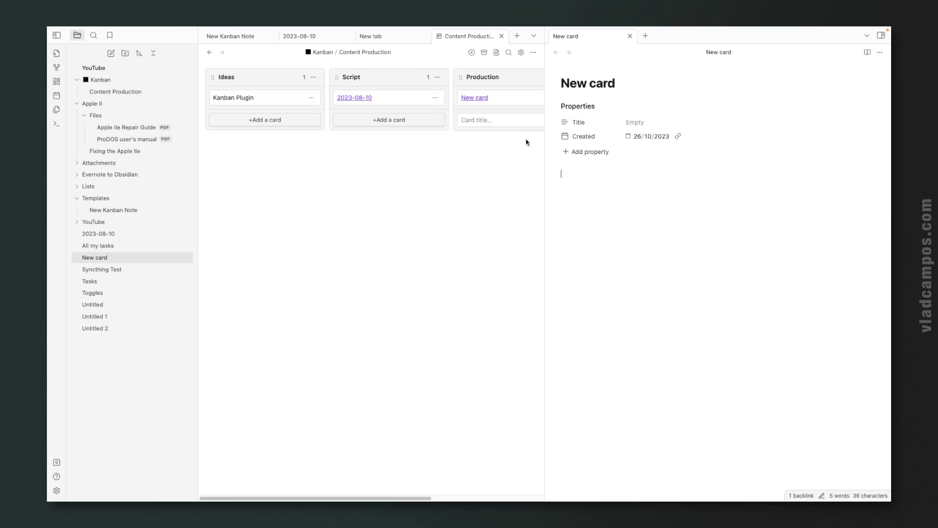
Set the Content Production board's Note folder to Kanban
left_click(521, 52)
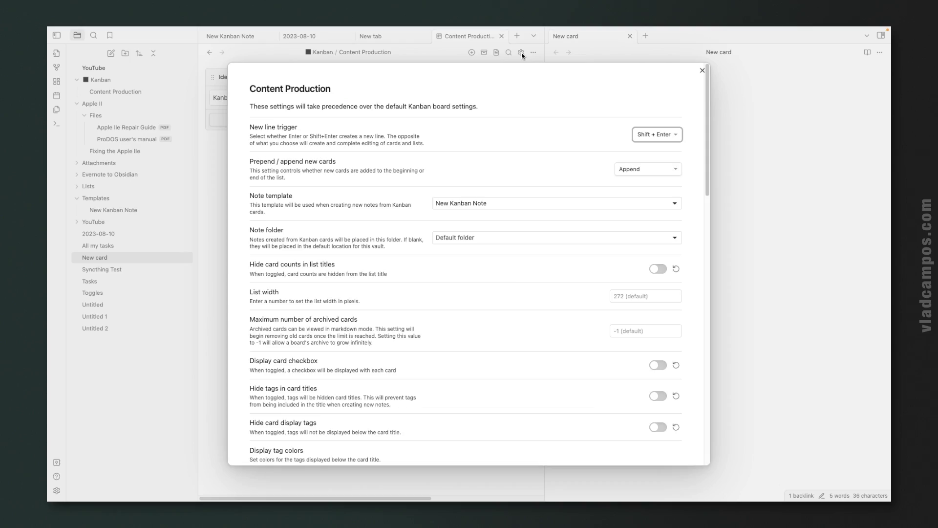
left_click(470, 239)
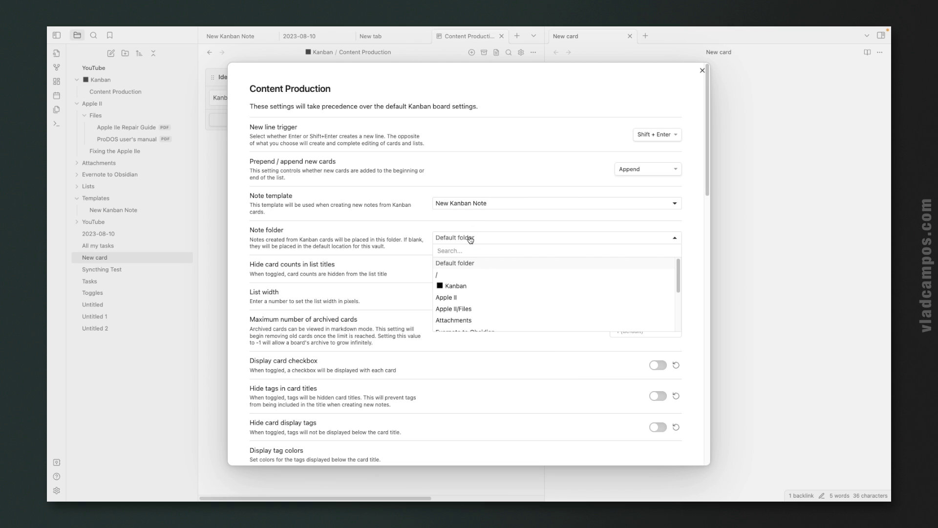
left_click(462, 287)
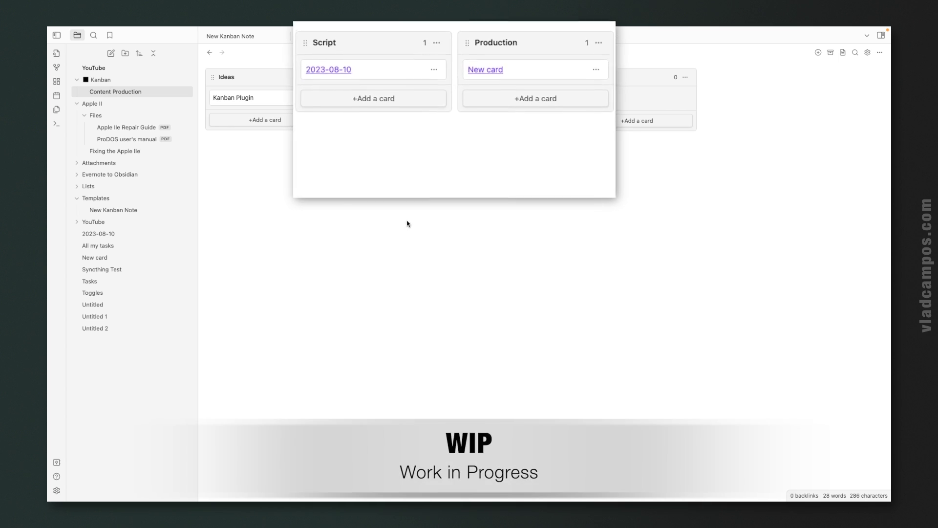
Append '(3)' to the Script list title to give it a 3-card limit, showing 1/3
left_click(436, 35)
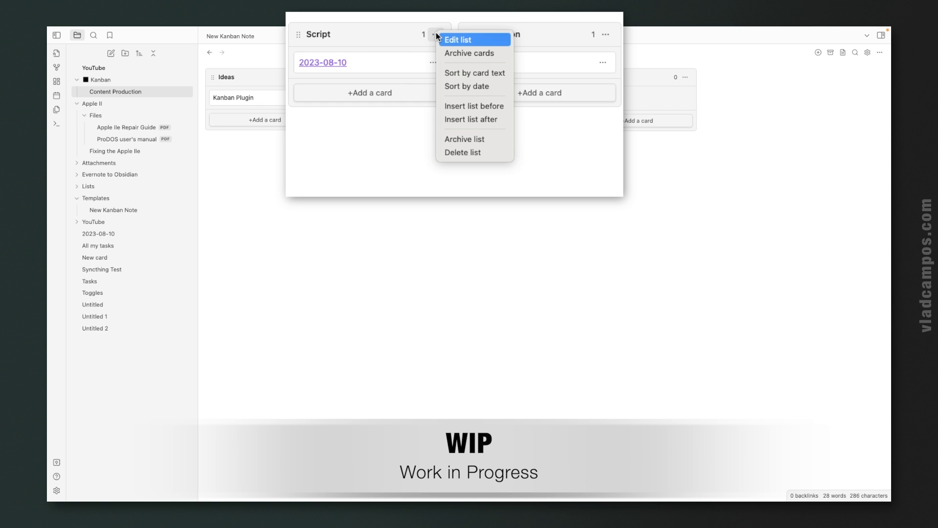
left_click(460, 40)
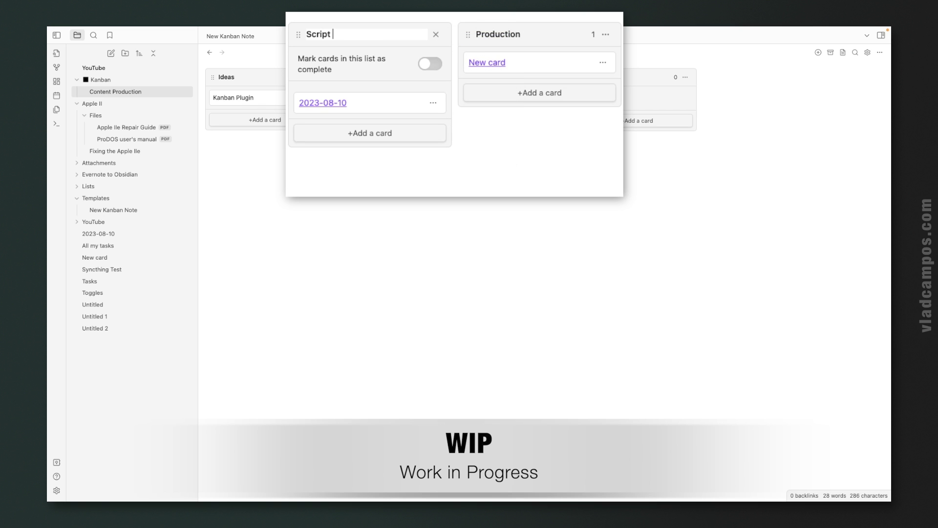
type("(3)")
key("Return")
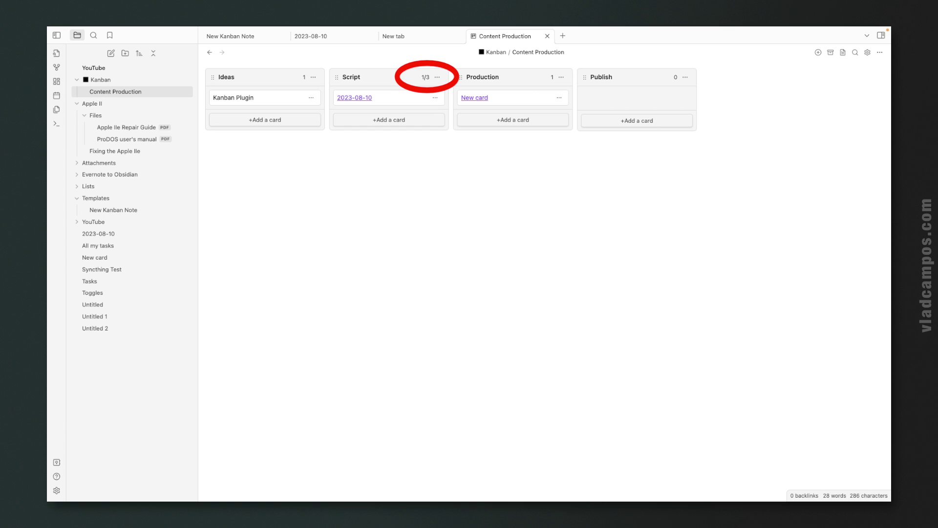
Move Kanban Plugin and New card into Script and add the All my tasks note there
left_click_drag(281, 109, 384, 117)
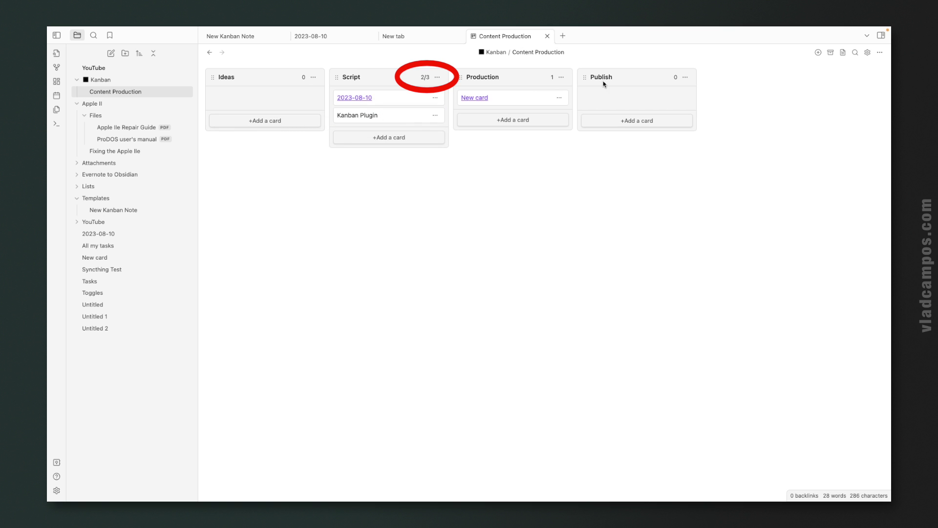
left_click_drag(536, 100, 416, 136)
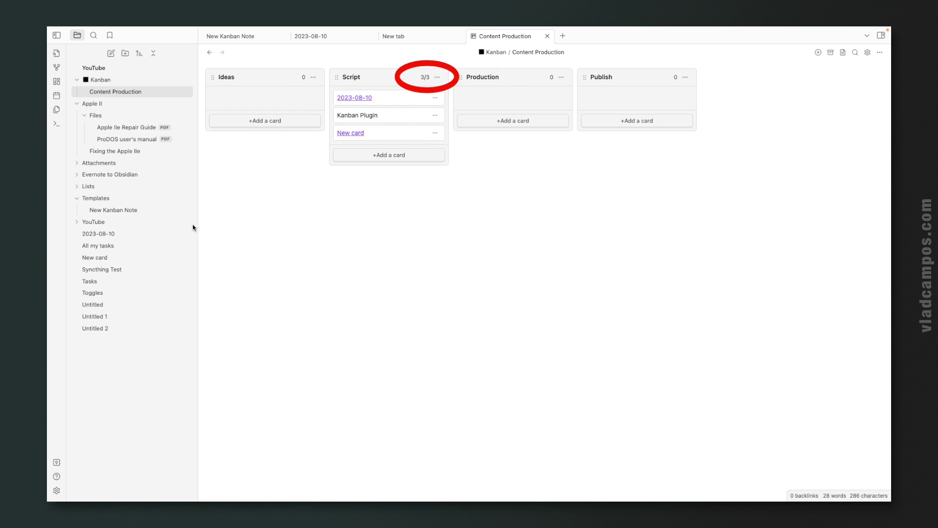
left_click_drag(106, 251, 384, 148)
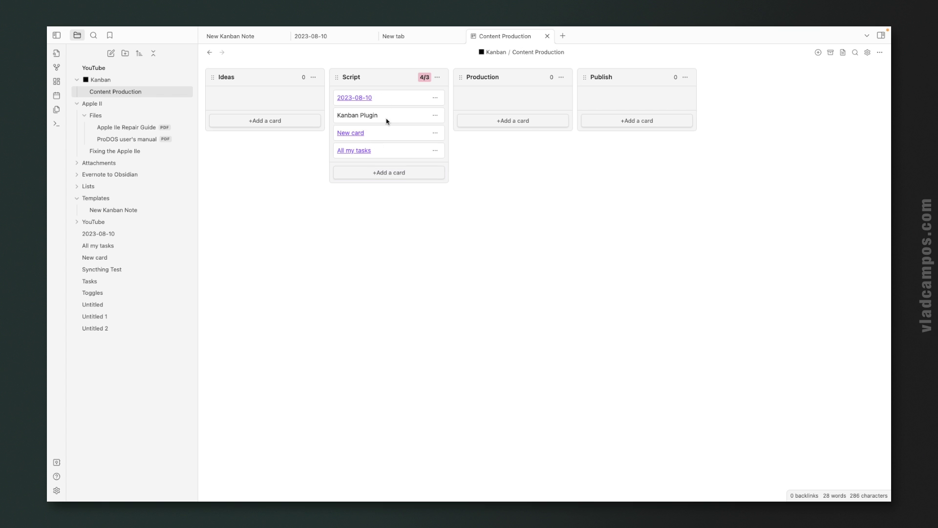
Move the 2023-08-10 and New card cards from Script into Production
left_click_drag(390, 99, 499, 100)
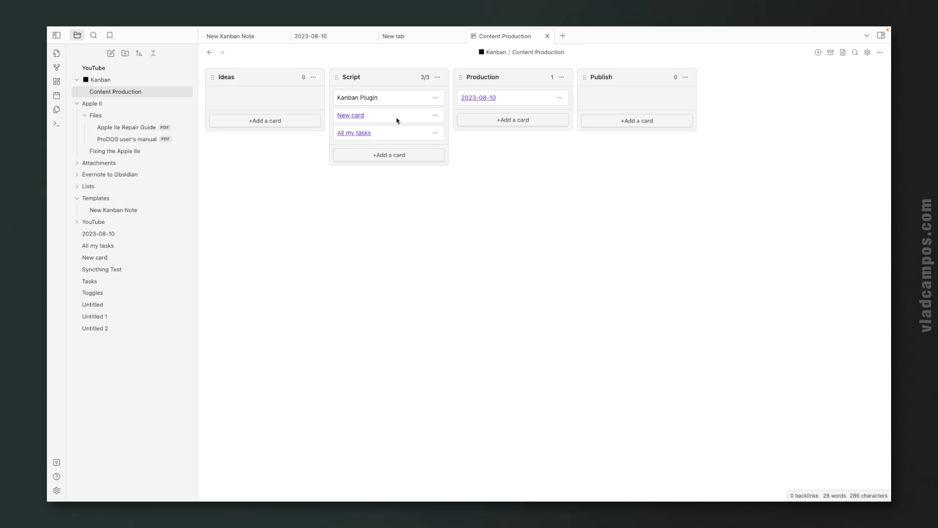
left_click_drag(398, 117, 511, 112)
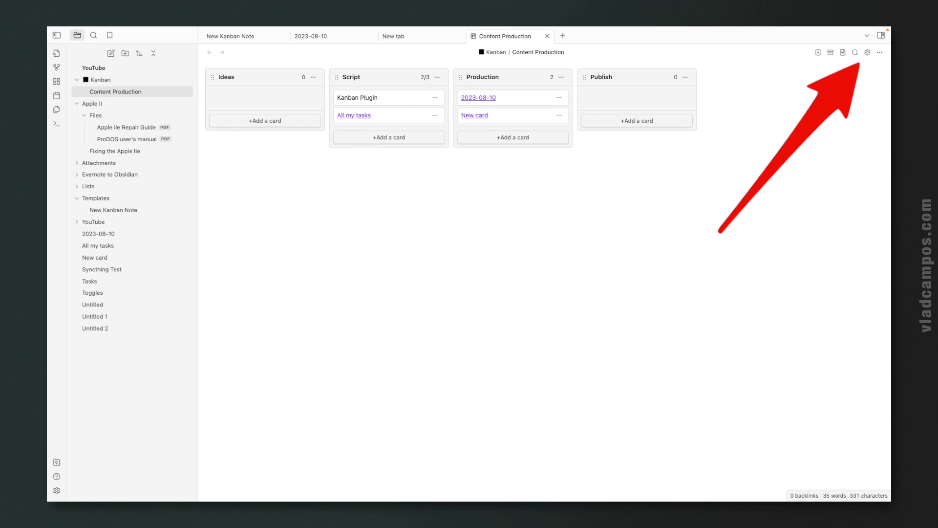
left_click(868, 52)
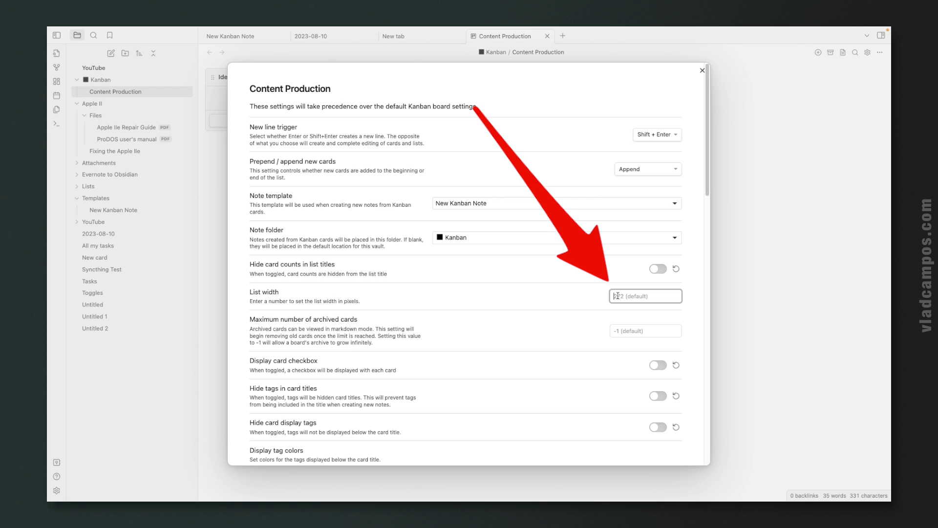
Set the board's list width to 200 and close the board settings
type("200")
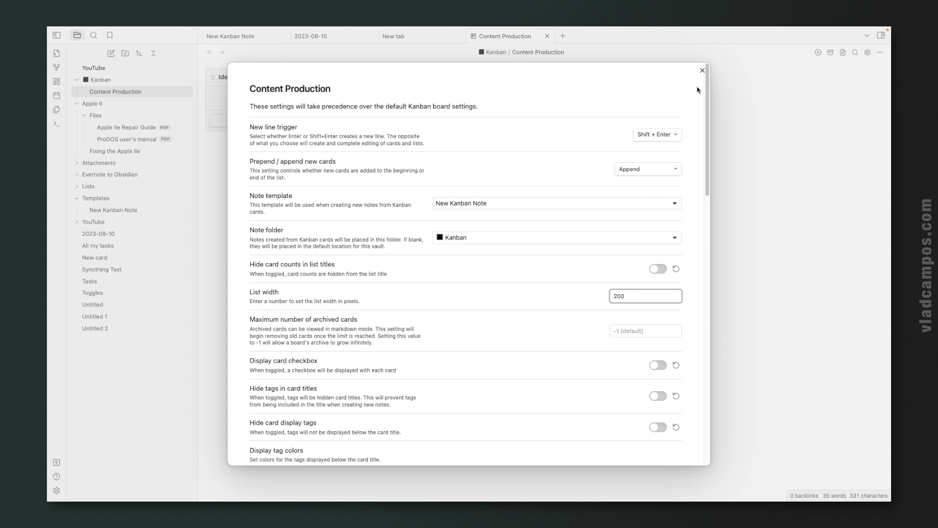
left_click(702, 70)
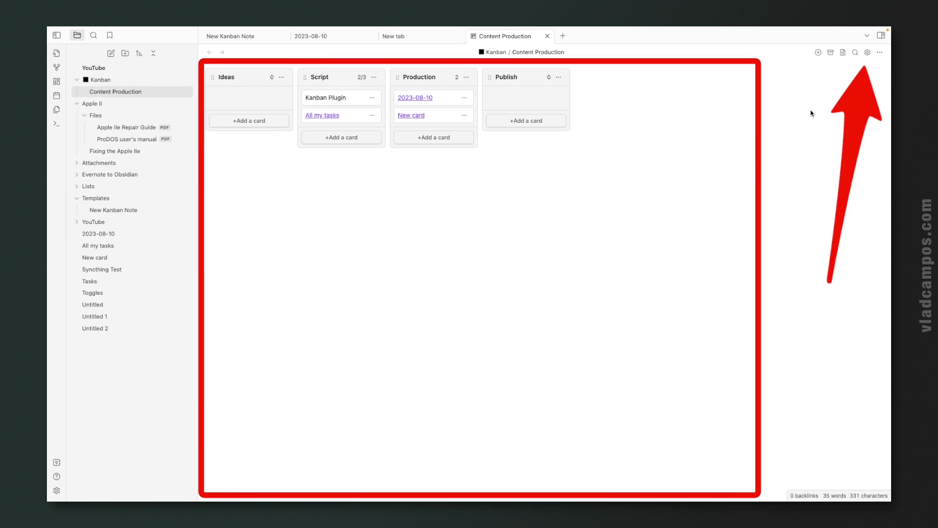
Open the Backlinks panel for the Content Production board in the right sidebar
left_click(880, 36)
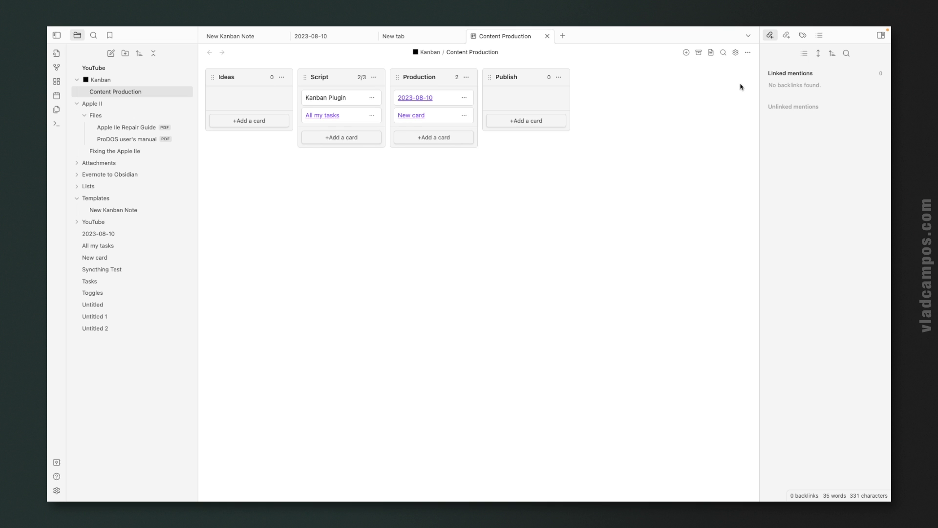
Add a new tag colour rule for #YouTube in the board settings
left_click(880, 35)
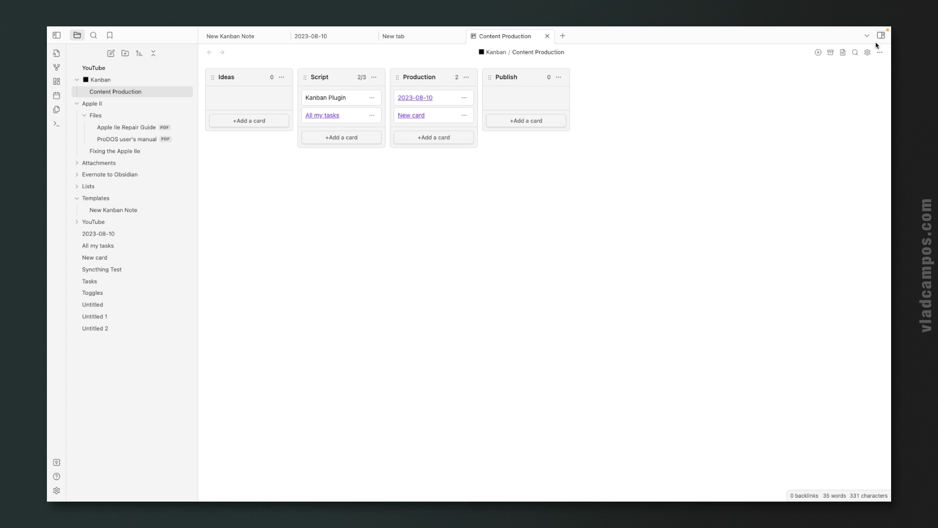
left_click(868, 53)
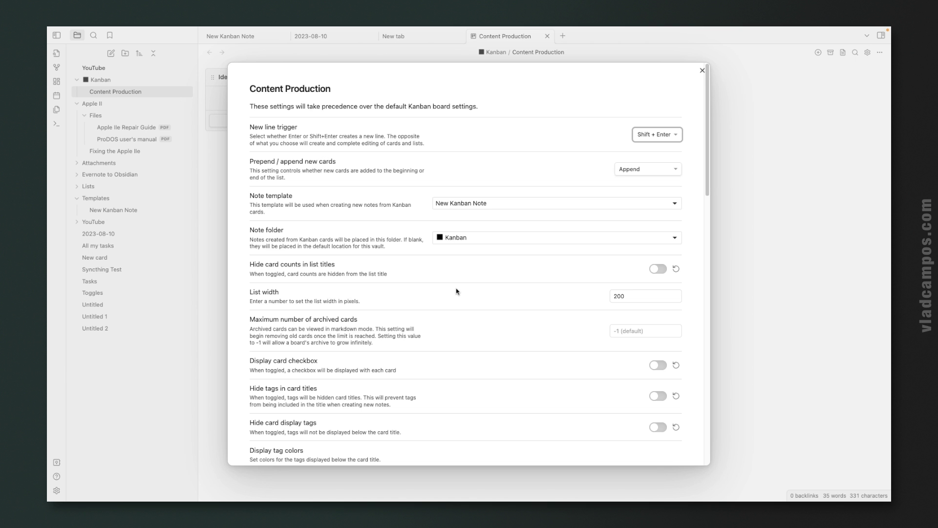
scroll(457, 292, "down", 5)
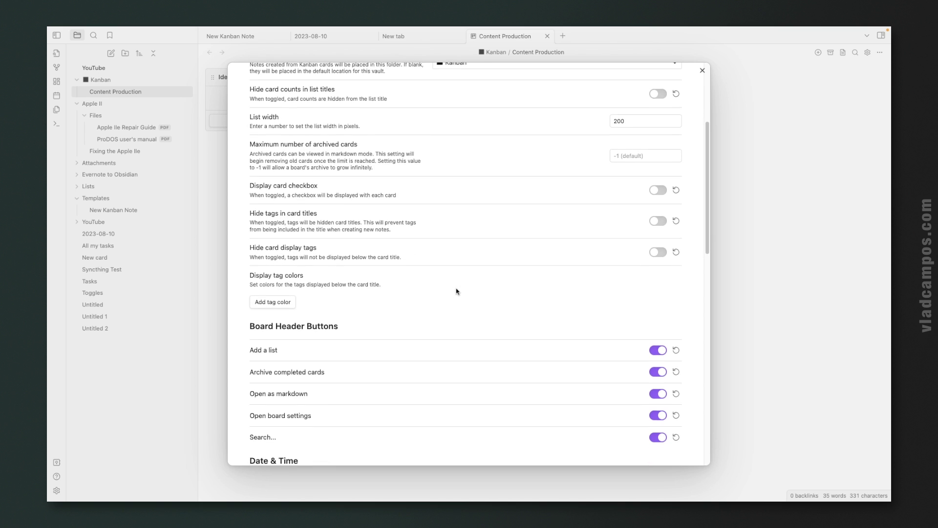
scroll(456, 291, "down", 1)
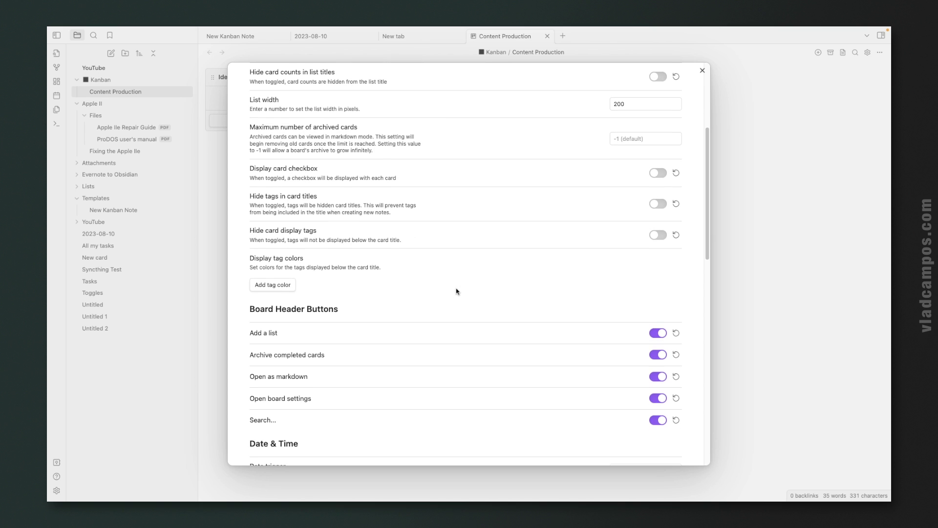
left_click(281, 286)
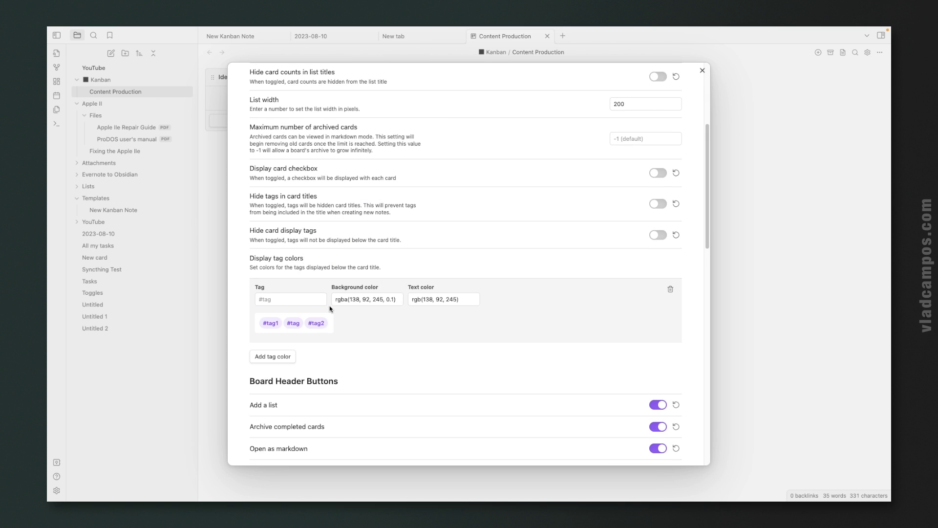
left_click(291, 304)
type("#")
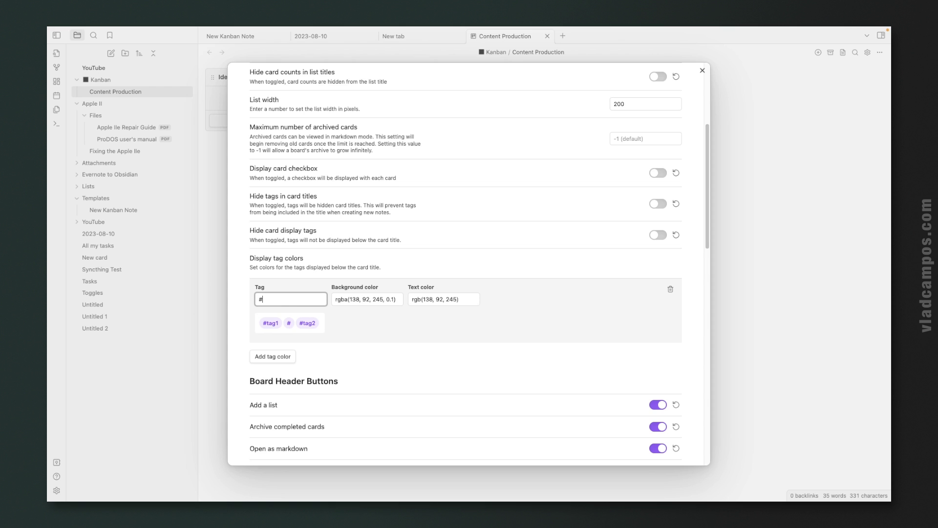
type("YouTube")
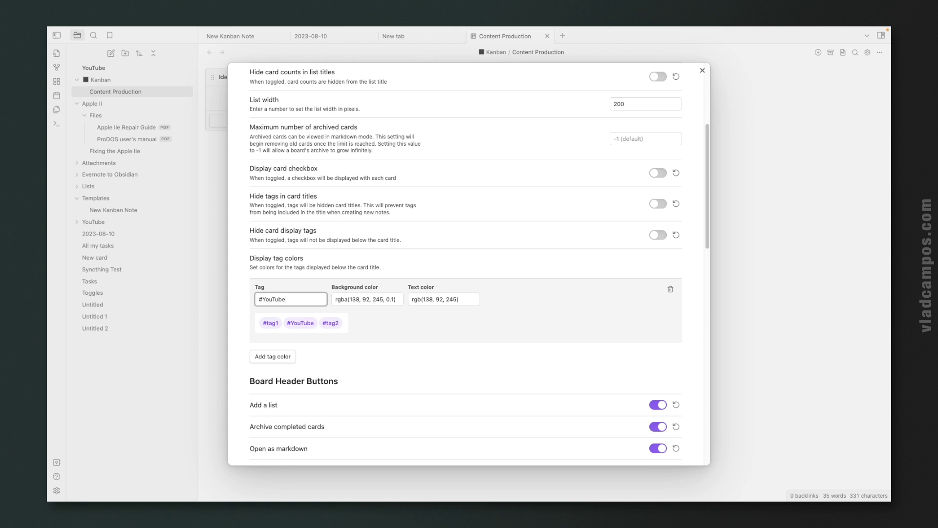
Give the #YouTube tag a #f55d5d red background and #ffffff white text
left_click(355, 300)
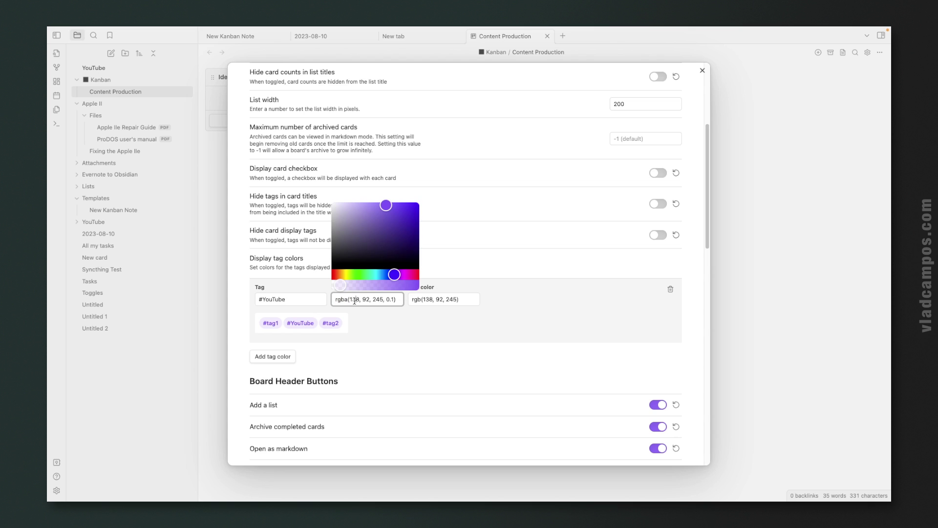
left_click_drag(395, 275, 418, 285)
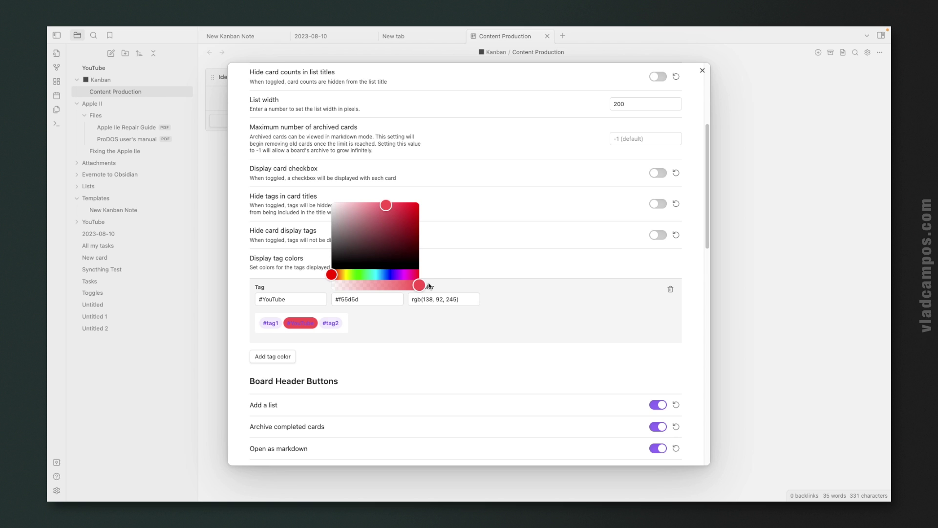
left_click(438, 299)
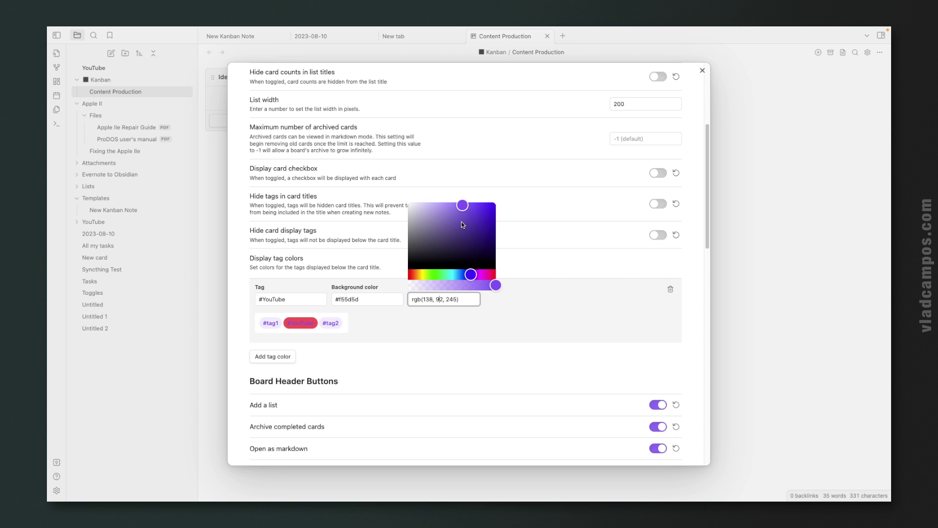
left_click_drag(462, 206, 395, 201)
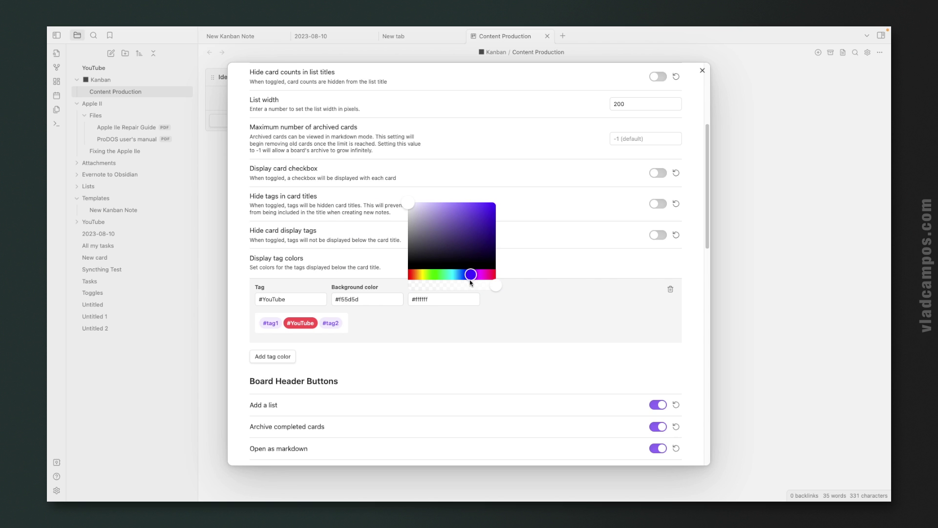
left_click(451, 327)
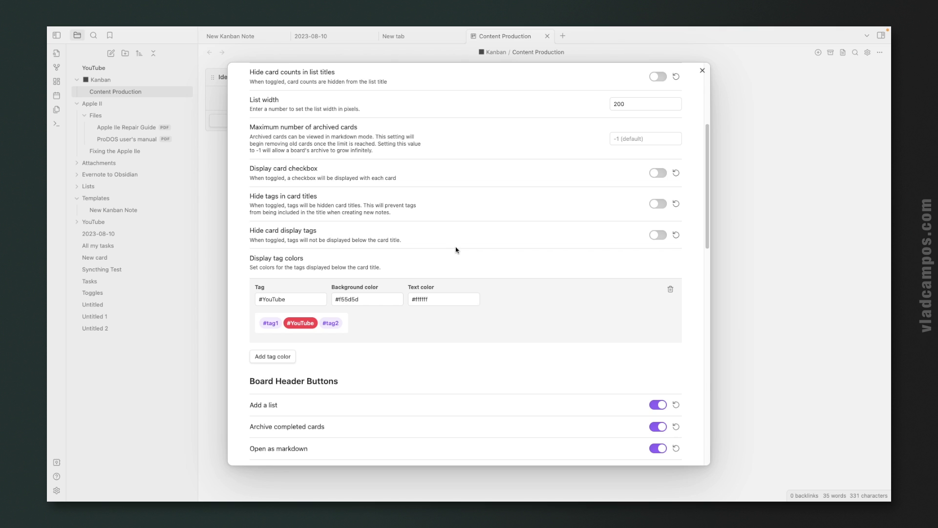
left_click(702, 71)
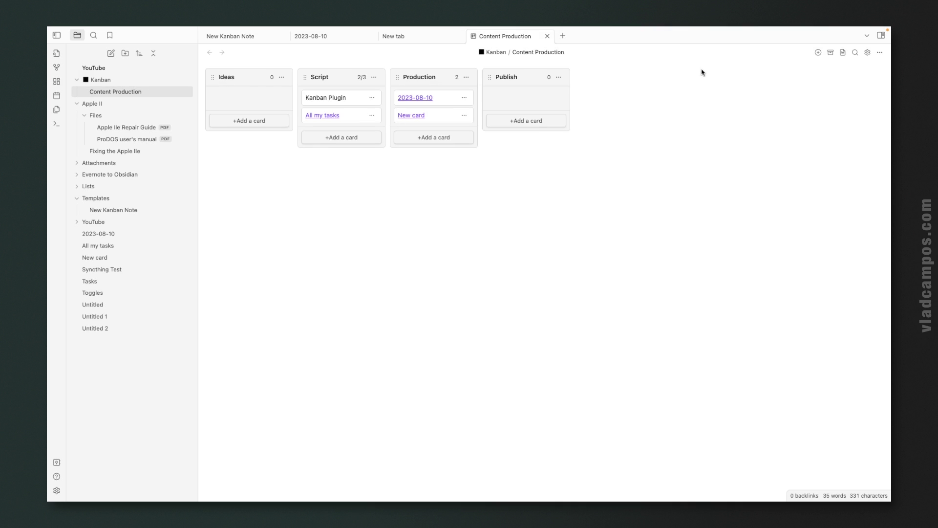
Edit the Kanban Plugin card in Script to add the #YouTube tag
left_click(372, 98)
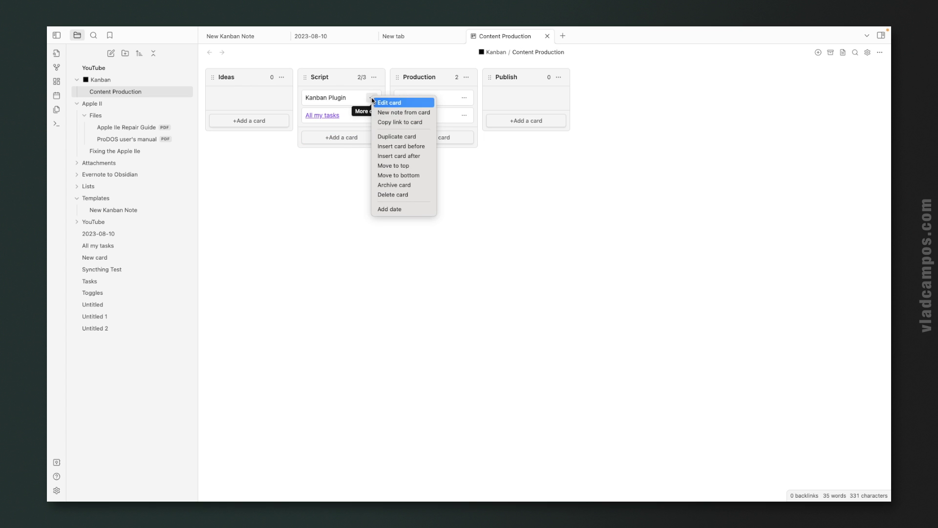
left_click(402, 104)
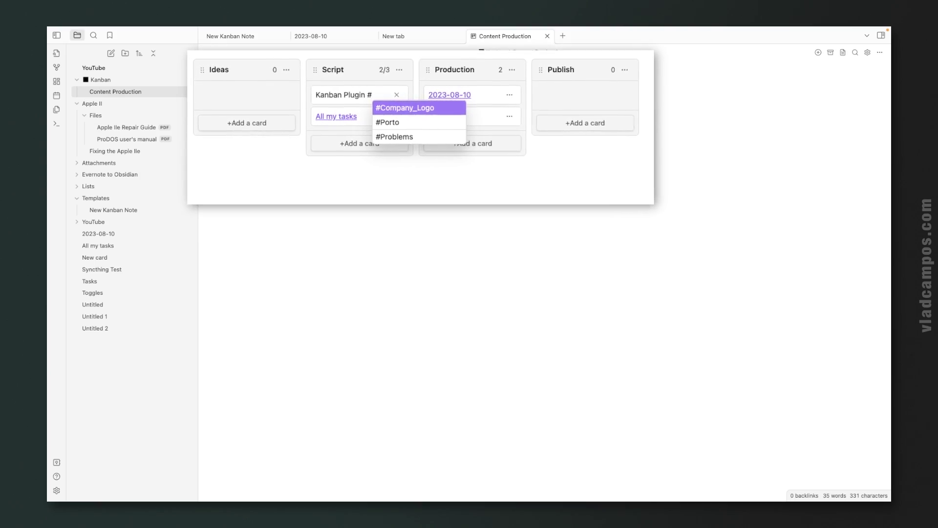
type("YouTu")
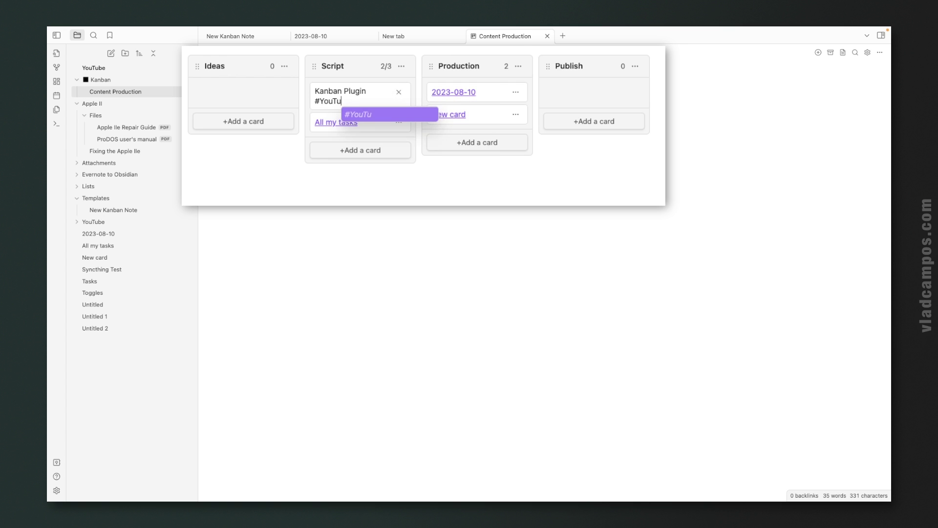
type("be")
key("Return")
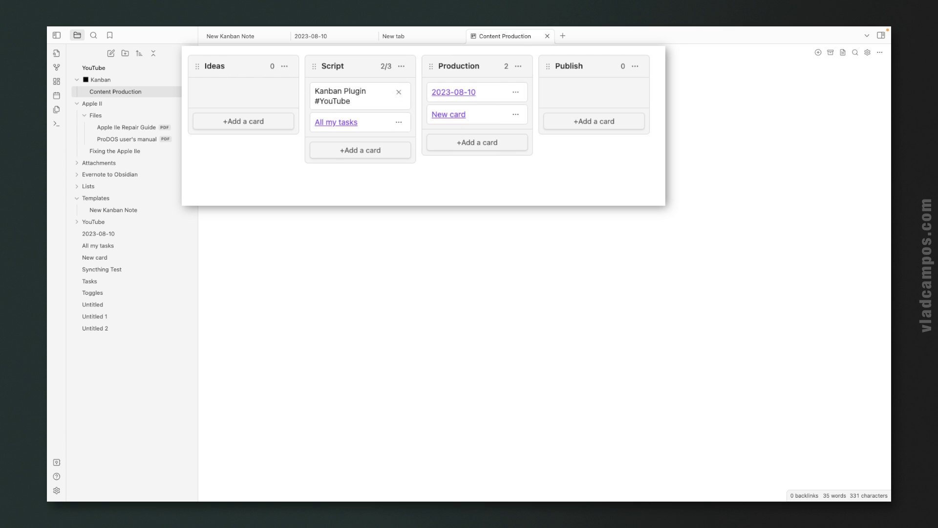
key("Return")
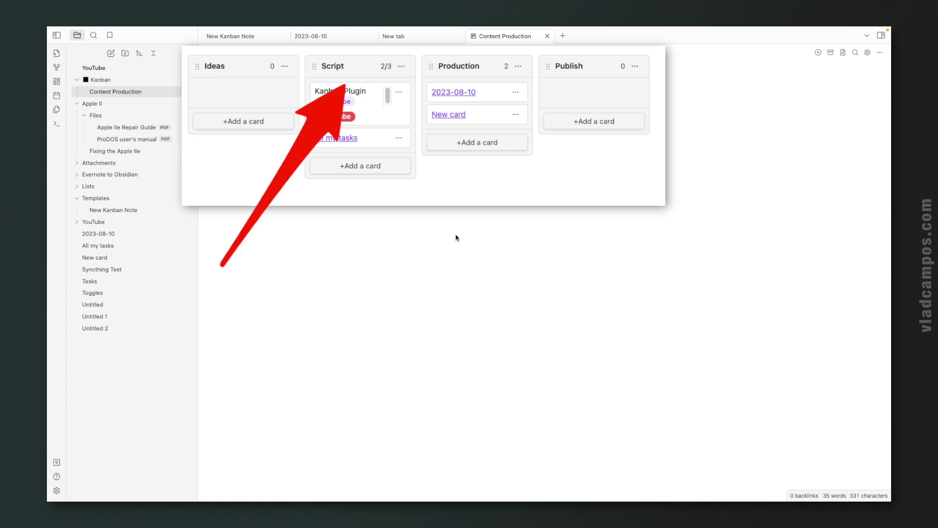
Turn on 'Hide tags in card titles' in the board settings
left_click(868, 55)
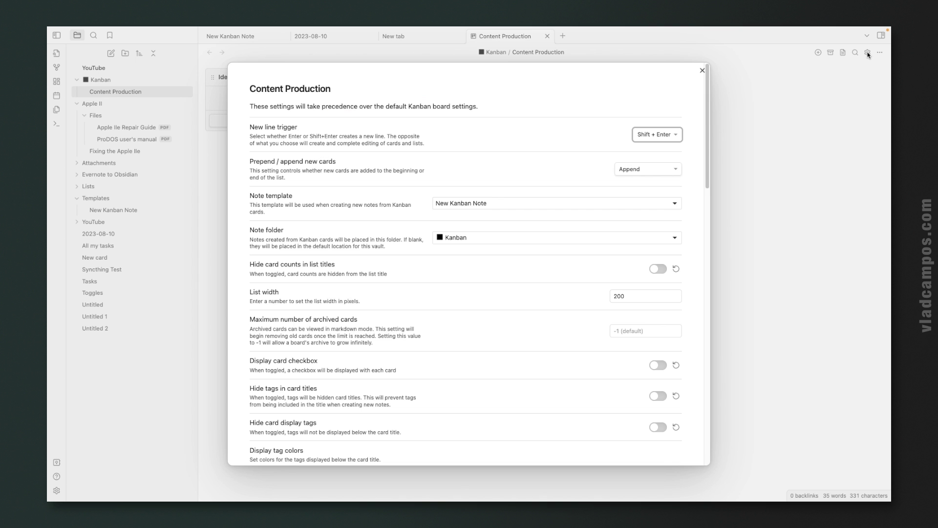
scroll(469, 265, "down", 5)
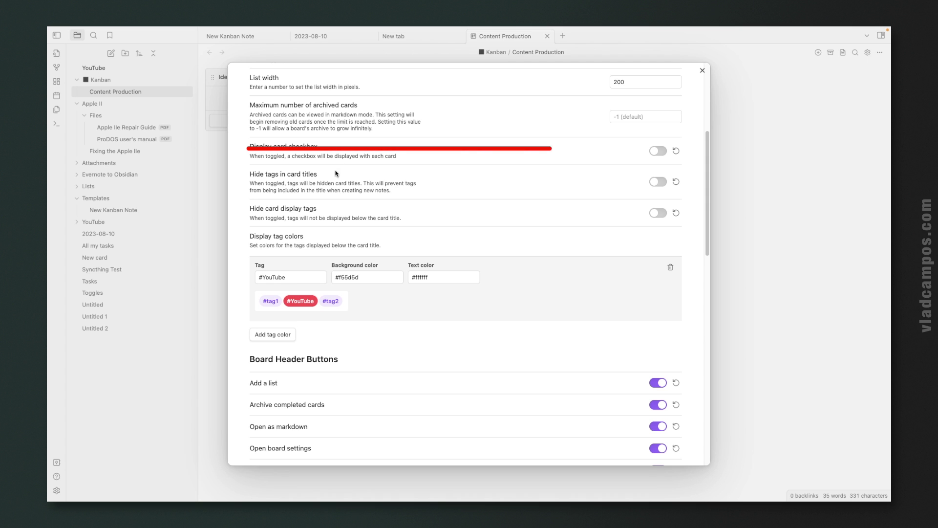
scroll(334, 178, "down", 1)
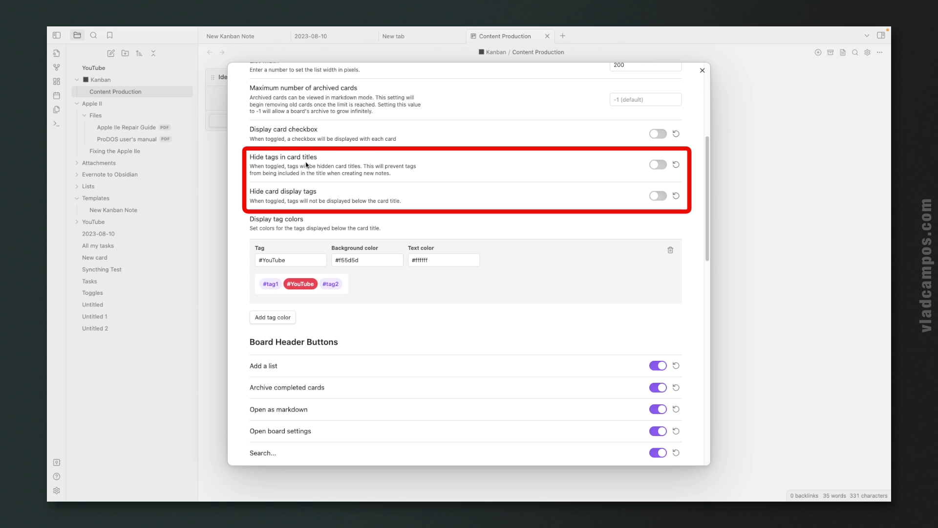
left_click(658, 166)
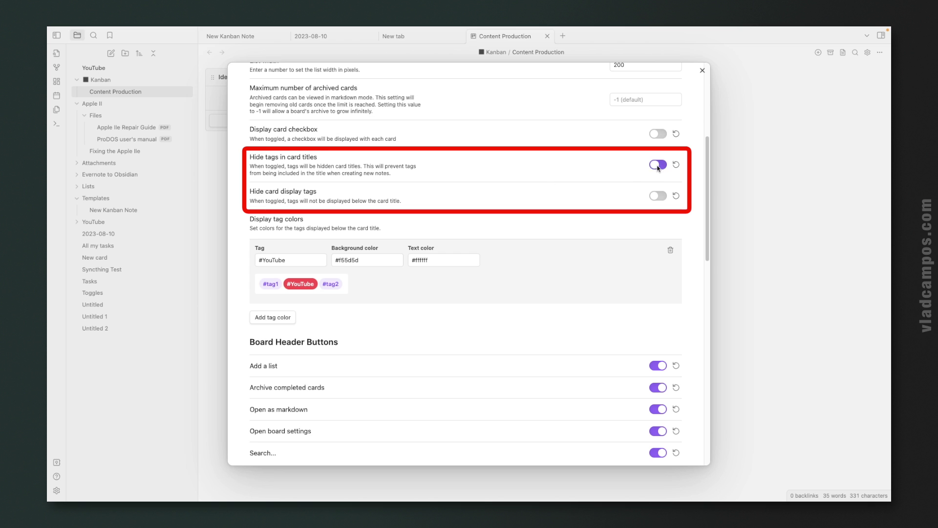
left_click(703, 71)
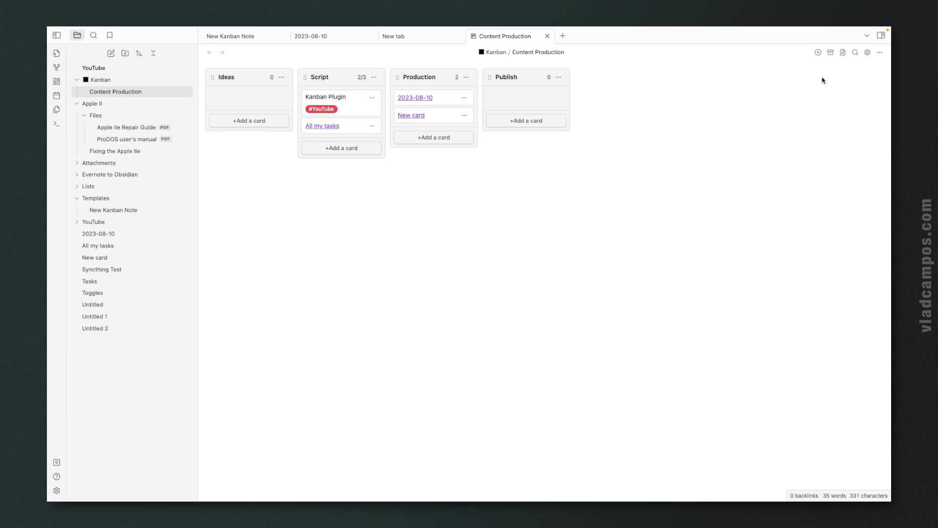
Turn 'Hide tags in card titles' back off and hide the card display tags instead
left_click(869, 52)
scroll(588, 242, "down", 5)
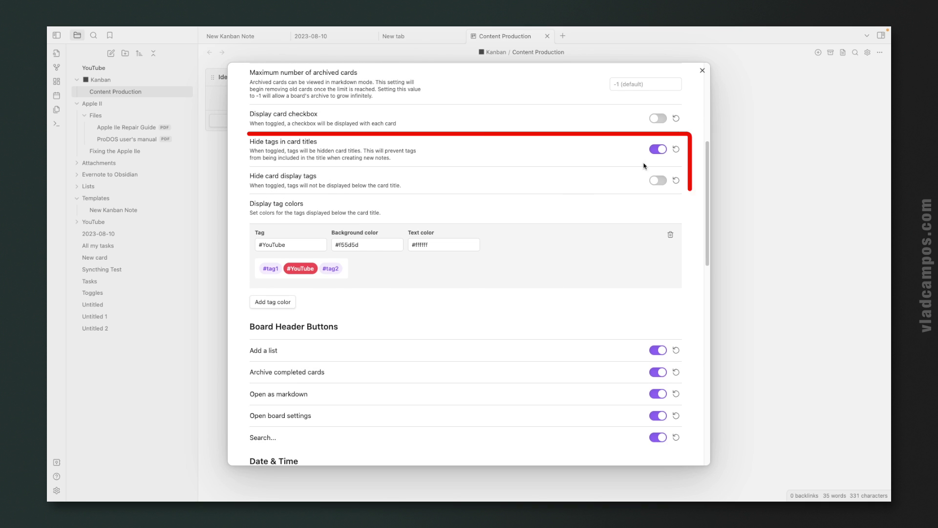
left_click(657, 150)
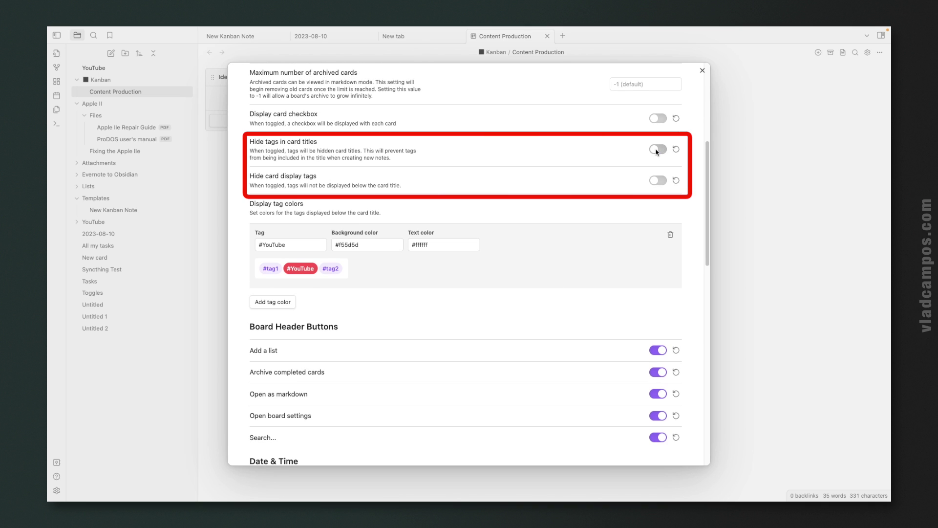
left_click(658, 180)
left_click(703, 70)
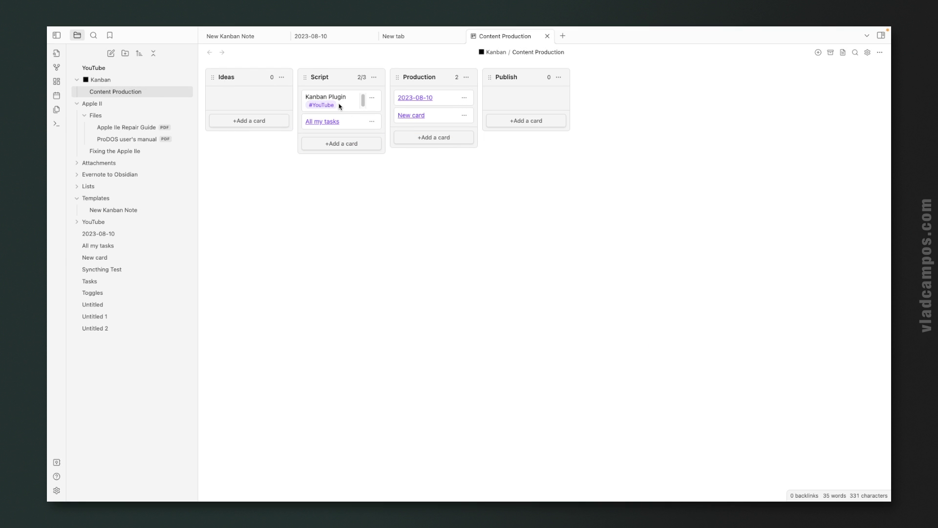
Stop hiding the display tags so the red #YouTube badge shows below card titles
left_click(867, 52)
scroll(506, 352, "down", 3)
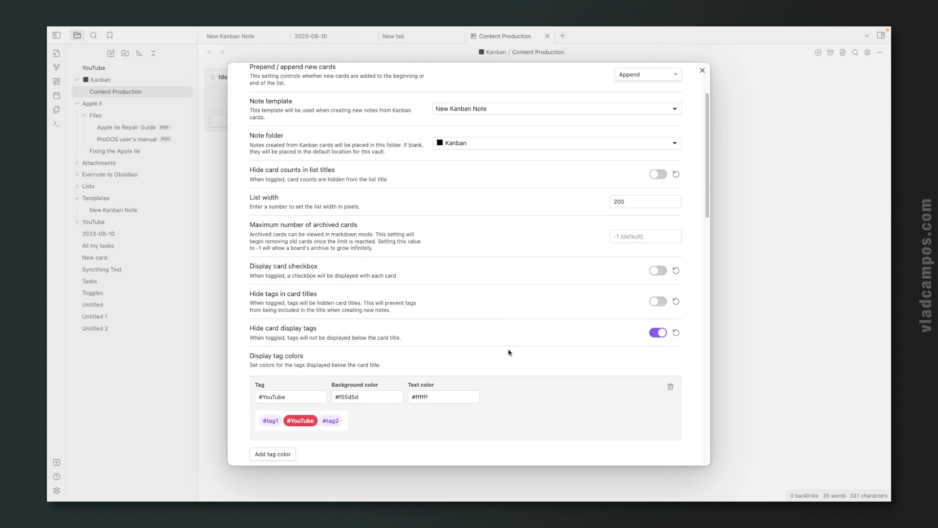
left_click(656, 334)
scroll(595, 337, "down", 2)
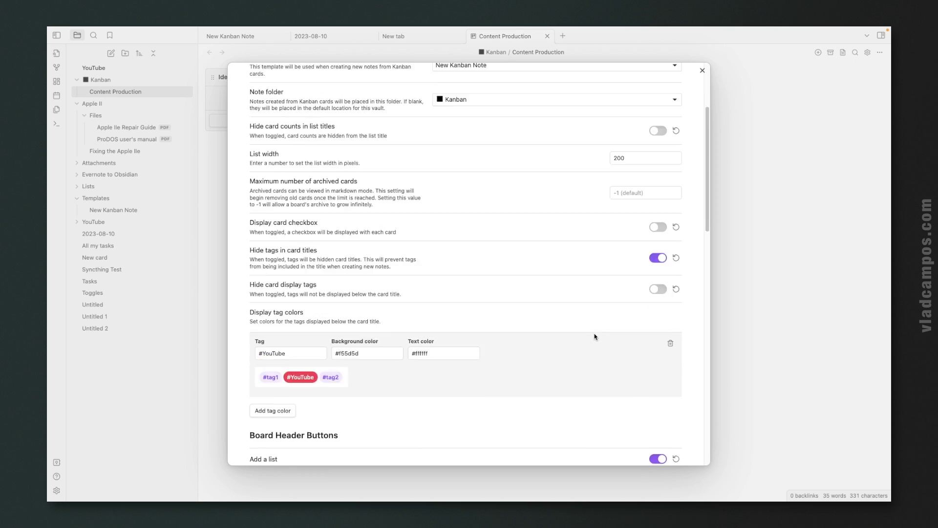
scroll(599, 335, "up", 2)
left_click(702, 70)
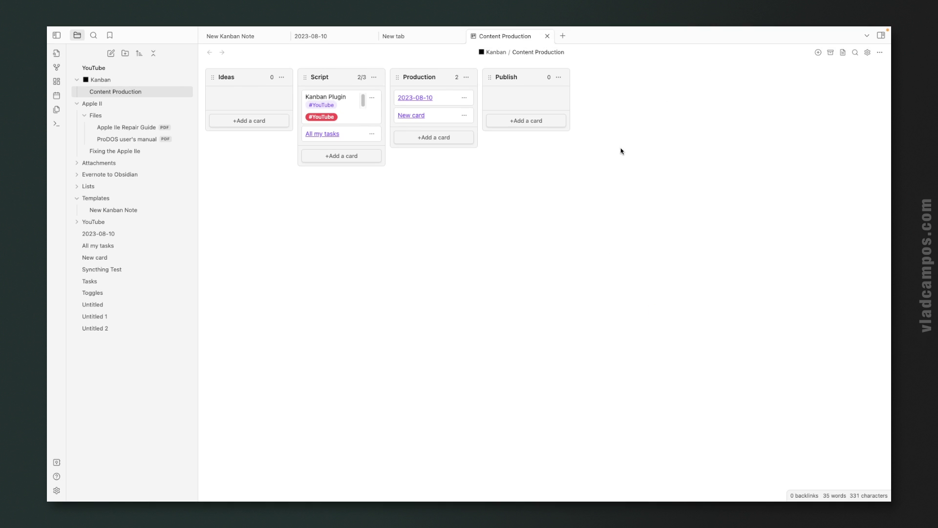
Add a second tag colour rule for Medium in the board settings
left_click(114, 128)
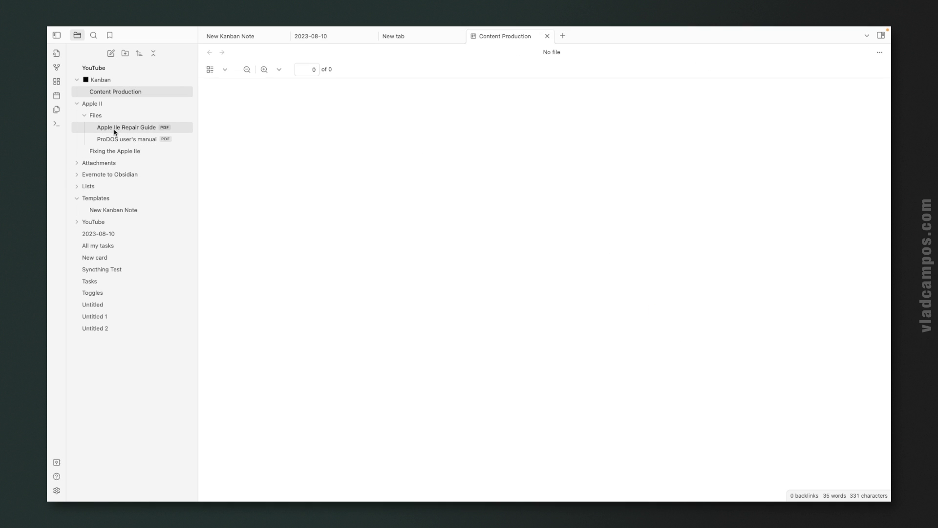
left_click(104, 92)
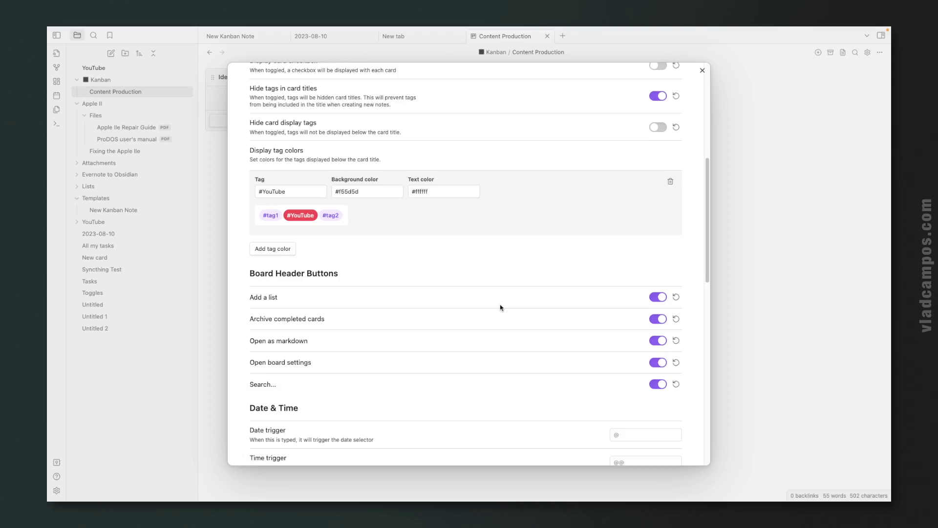
scroll(500, 308, "up", 1)
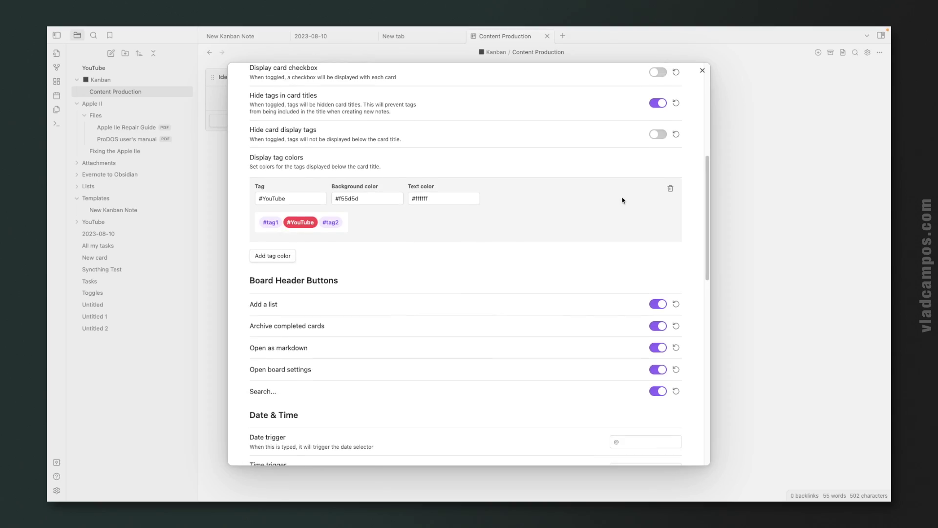
left_click(283, 257)
left_click(288, 271)
type("M")
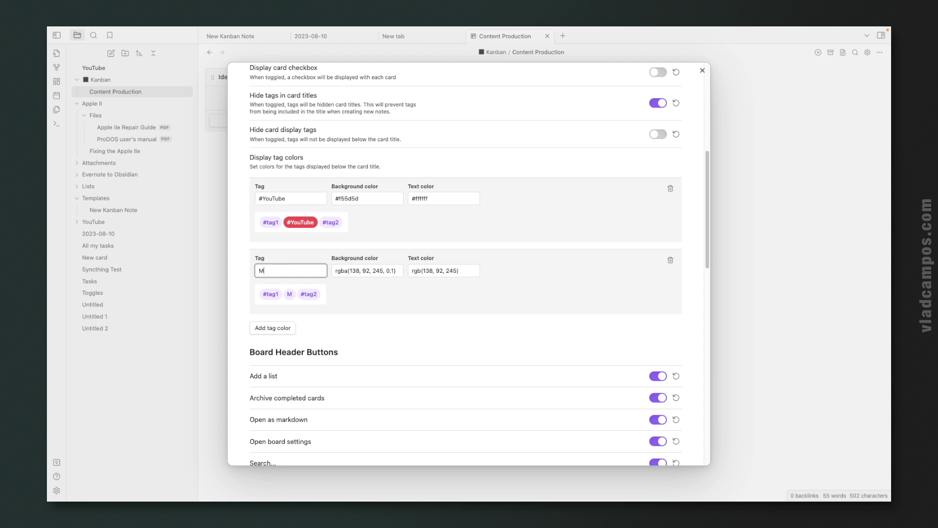
type("edium")
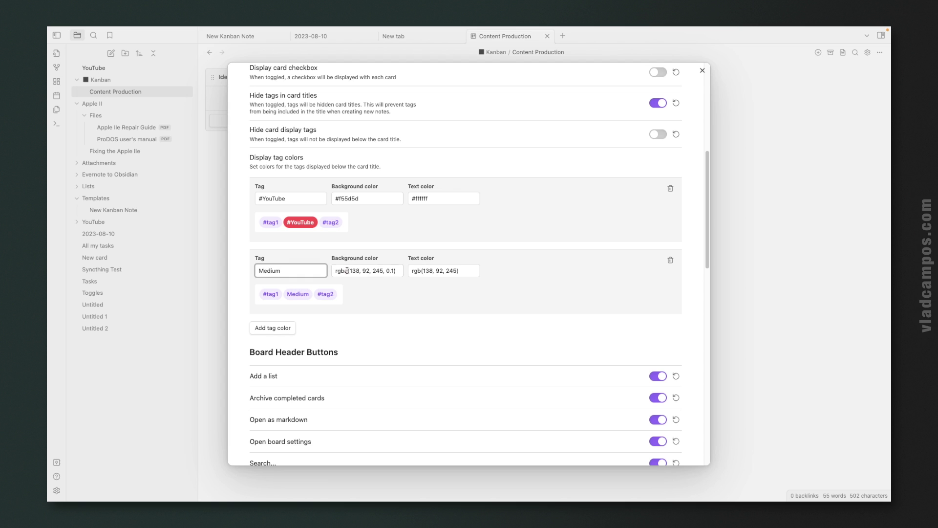
Give the Medium rule a #000000 black background and #ffffff white text
left_click(347, 271)
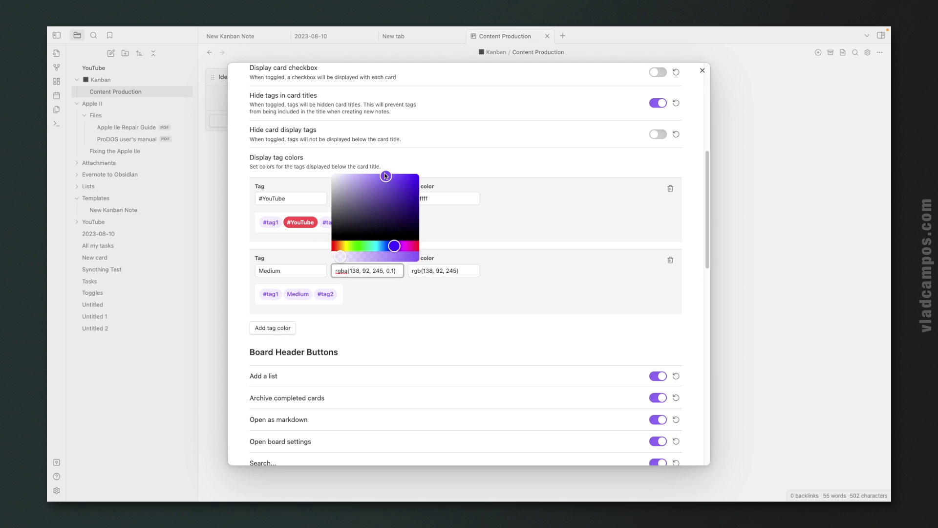
left_click_drag(366, 206, 419, 256)
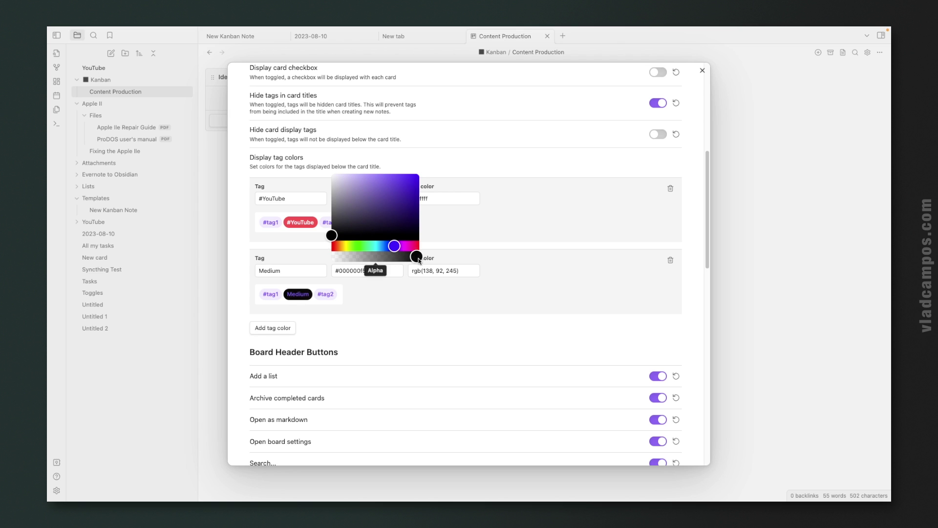
left_click(437, 274)
left_click_drag(455, 194, 401, 174)
left_click(396, 305)
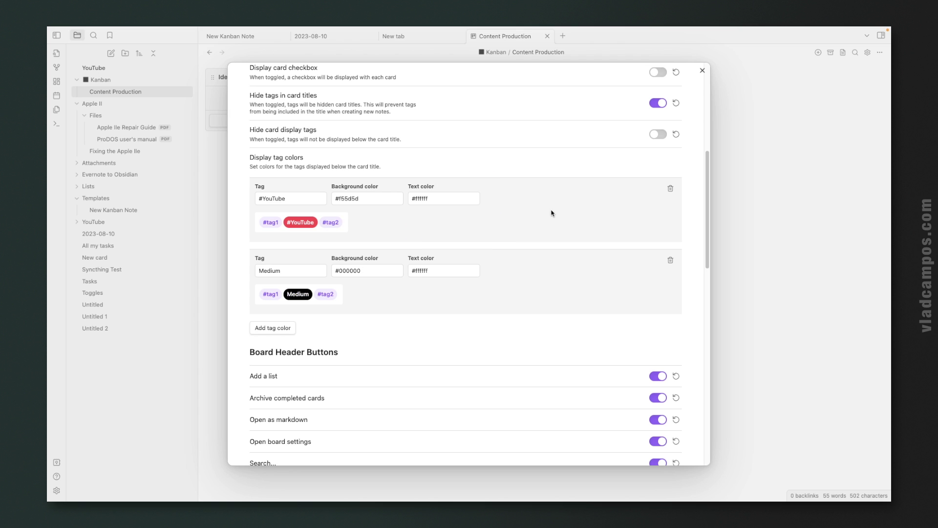
left_click(702, 71)
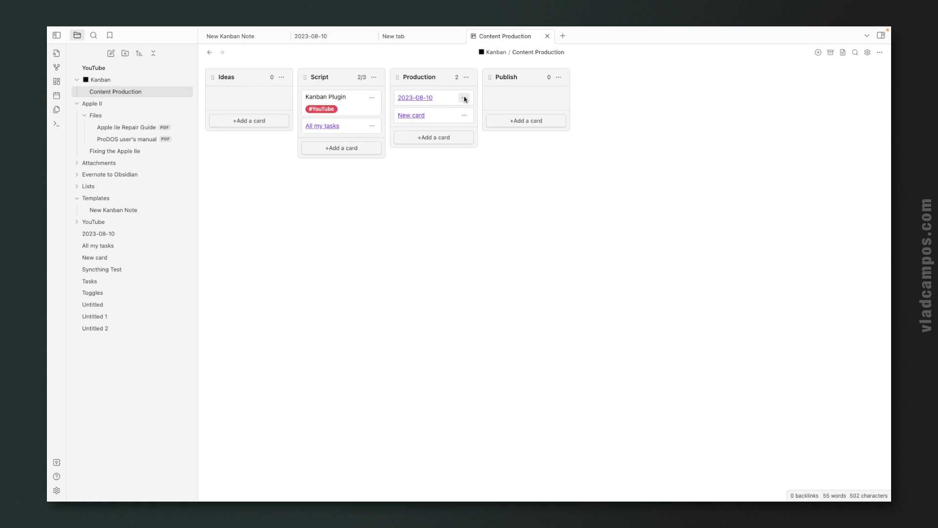
Edit the 2023-08-10 card to add the #Medium tag
left_click(464, 99)
left_click(471, 100)
type("#Medium")
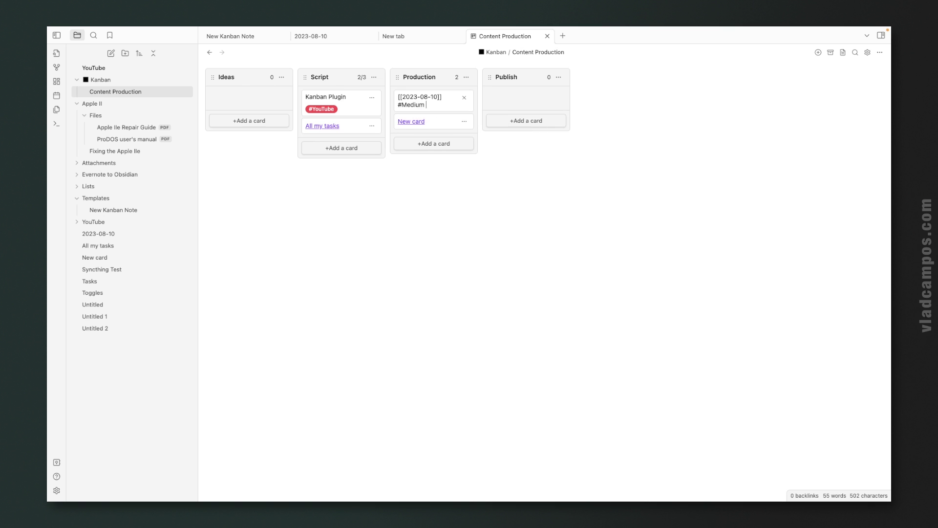
Save the 2023-08-10 card and change the colour rule's tag from Medium to '#Medium'
key("Return")
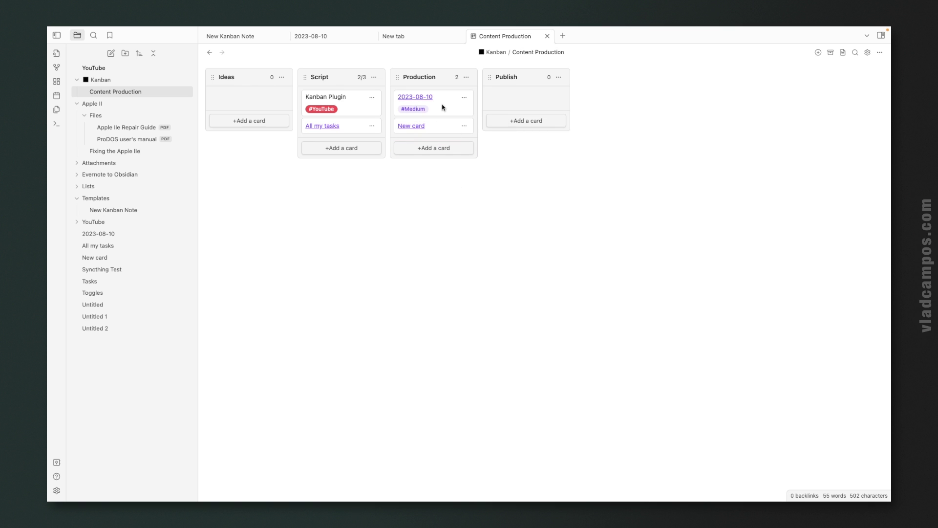
left_click(867, 52)
scroll(447, 309, "down", 7)
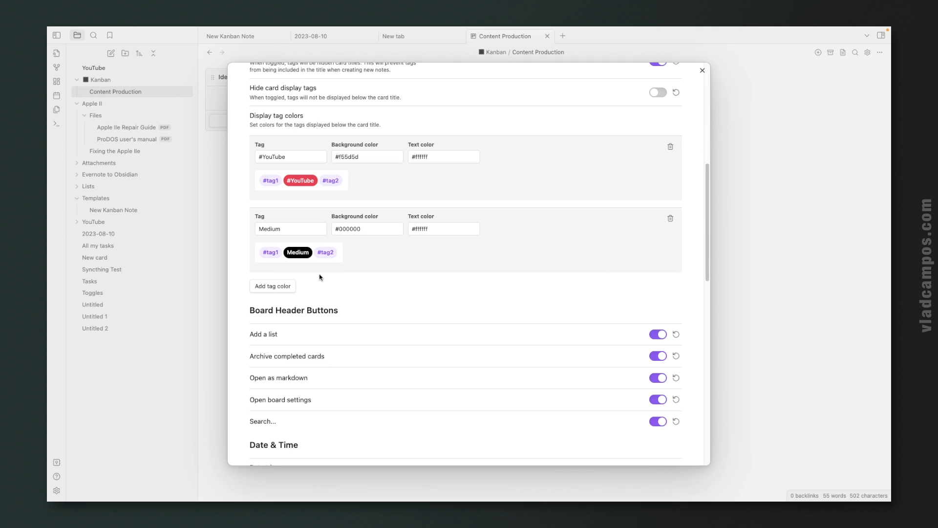
left_click(258, 229)
type("#")
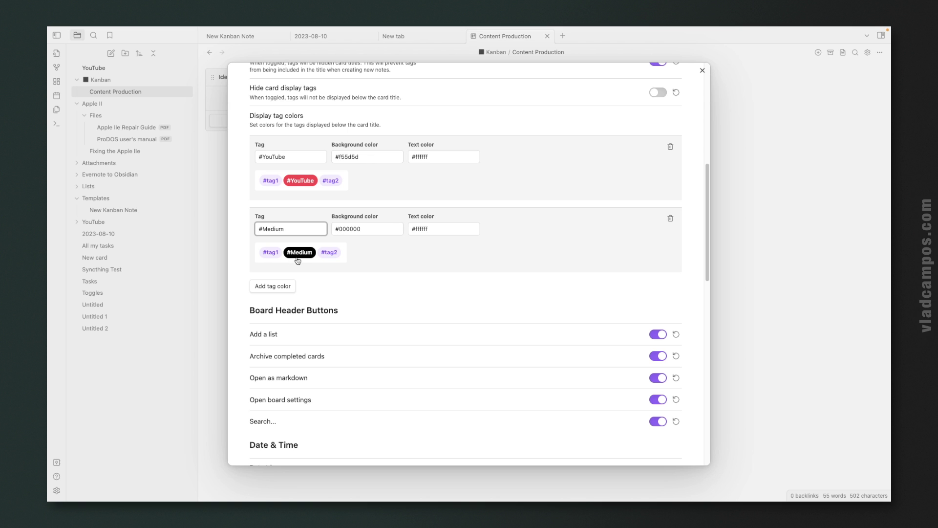
left_click(679, 105)
left_click(702, 72)
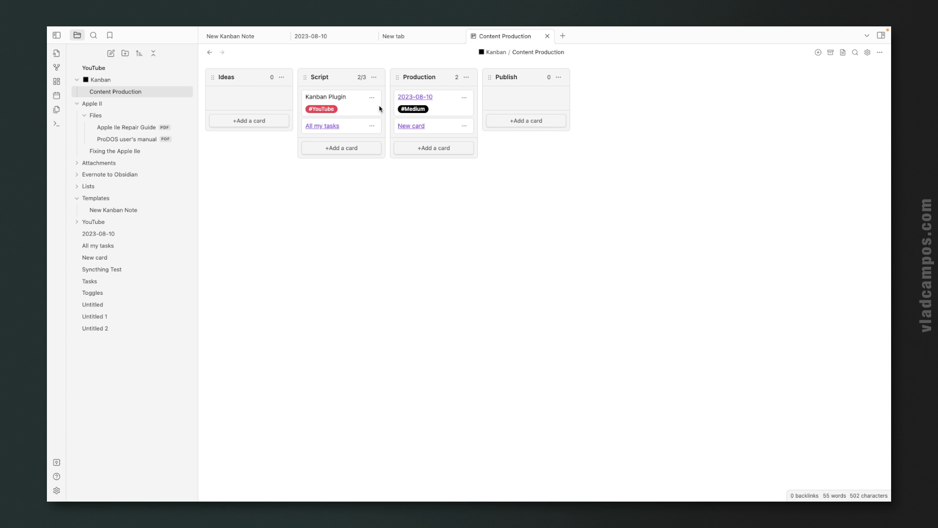
Tag the All my tasks card with #Medium, then search tag:#Medium to list both cards
left_click(372, 126)
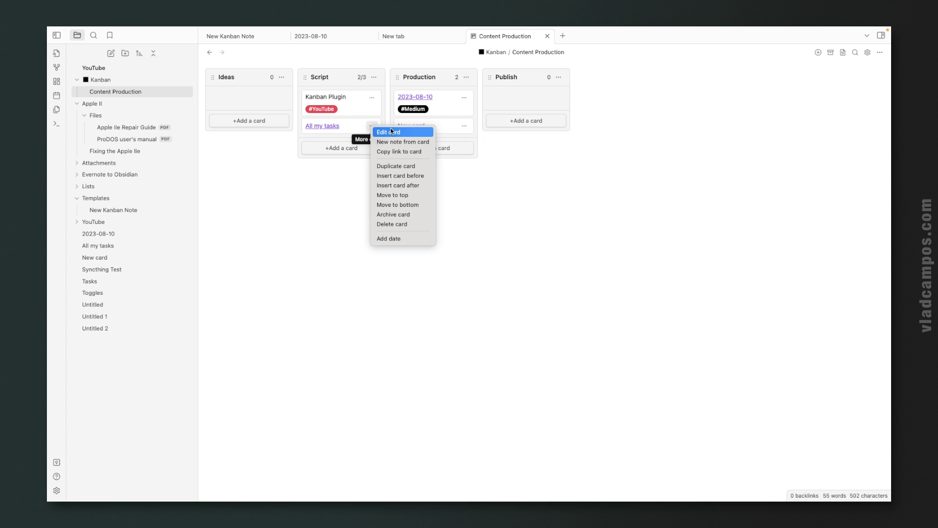
left_click(391, 131)
type("#")
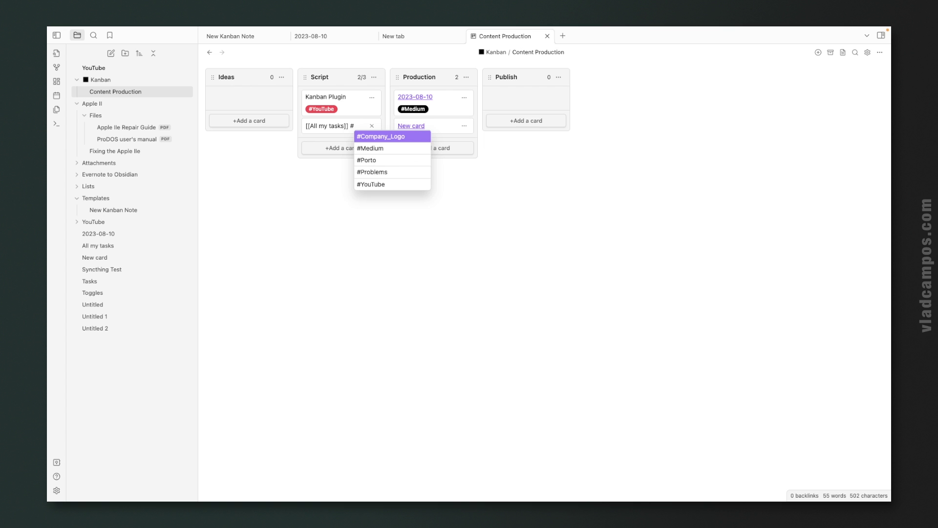
type("Medium")
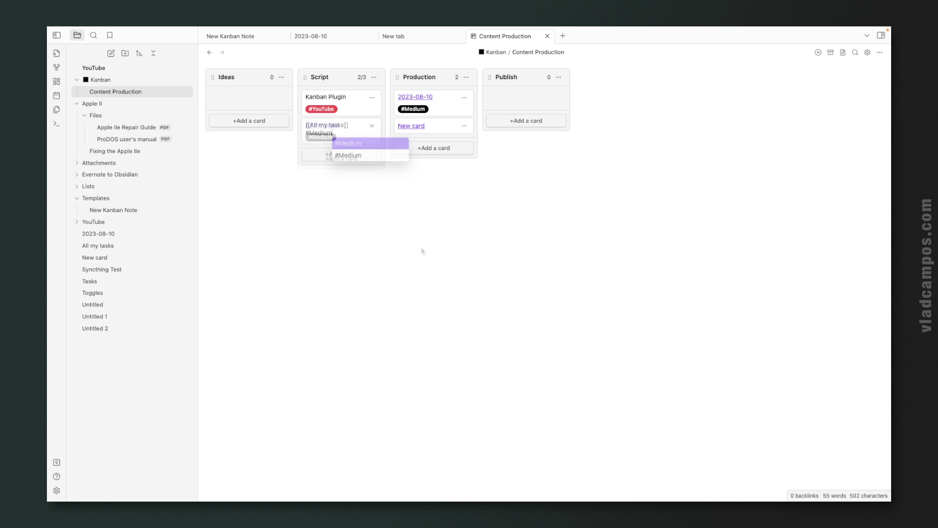
key("Return")
left_click(413, 109)
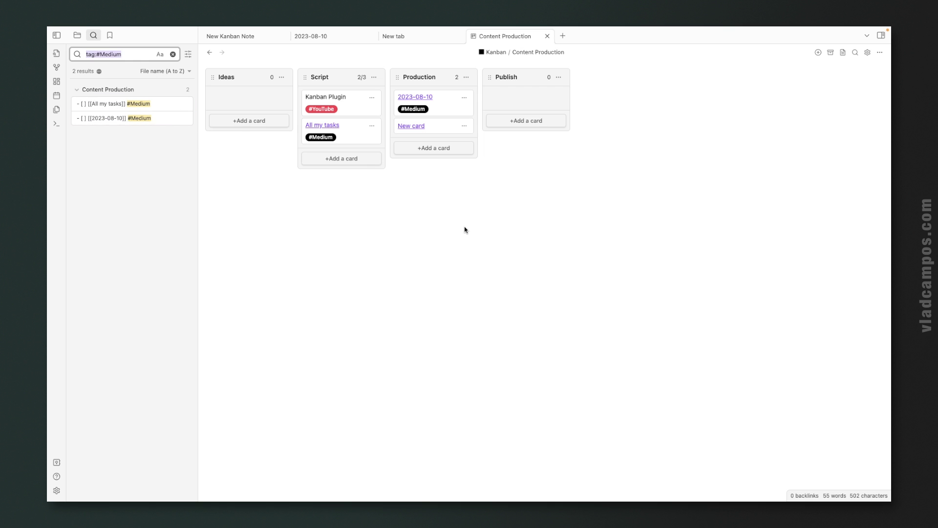
Filter the board for #Medium and drag All my tasks from Script into Production
left_click(880, 52)
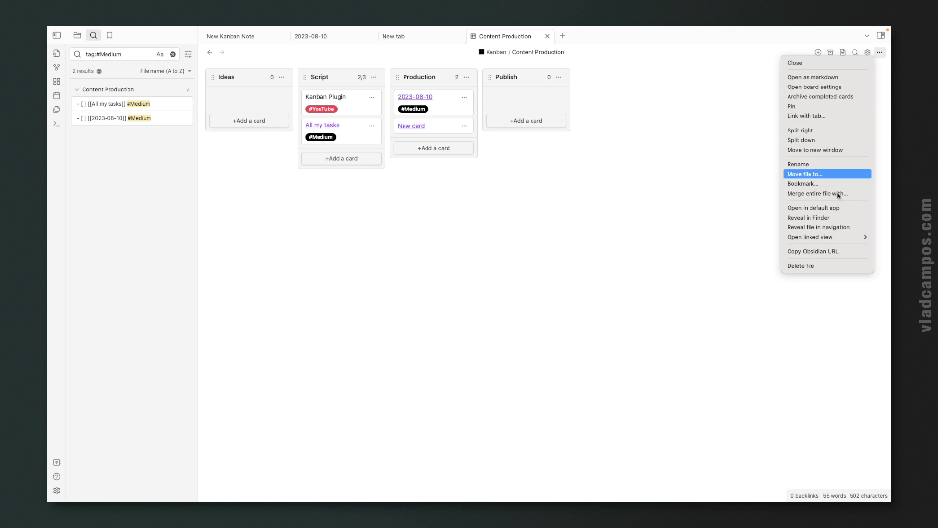
left_click(818, 228)
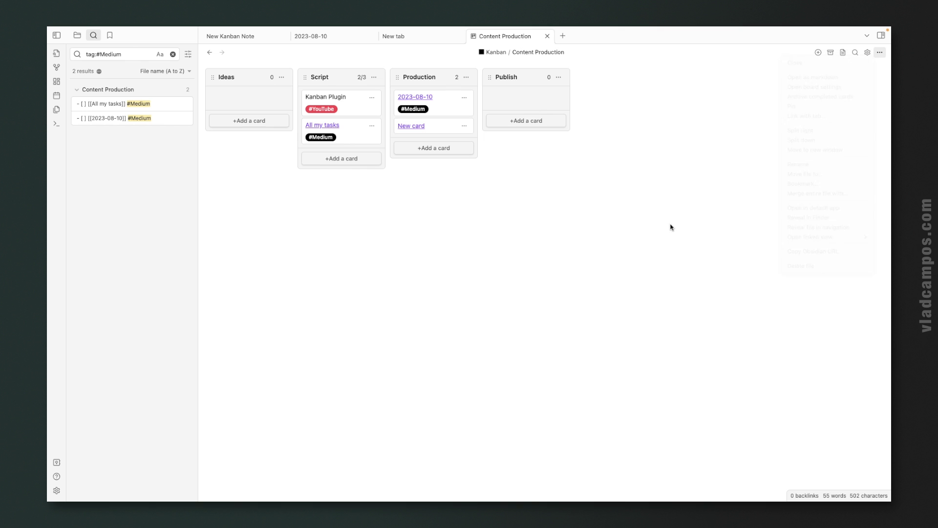
left_click(855, 53)
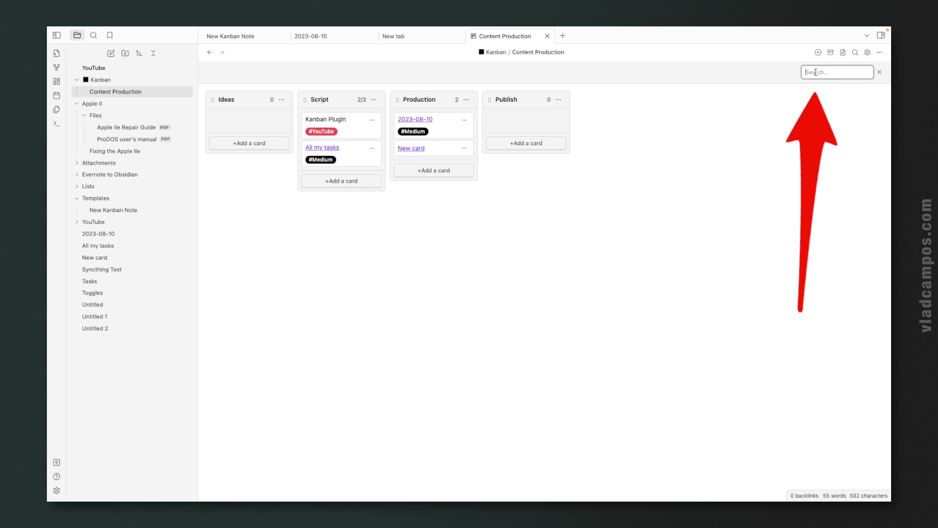
type("#Medium")
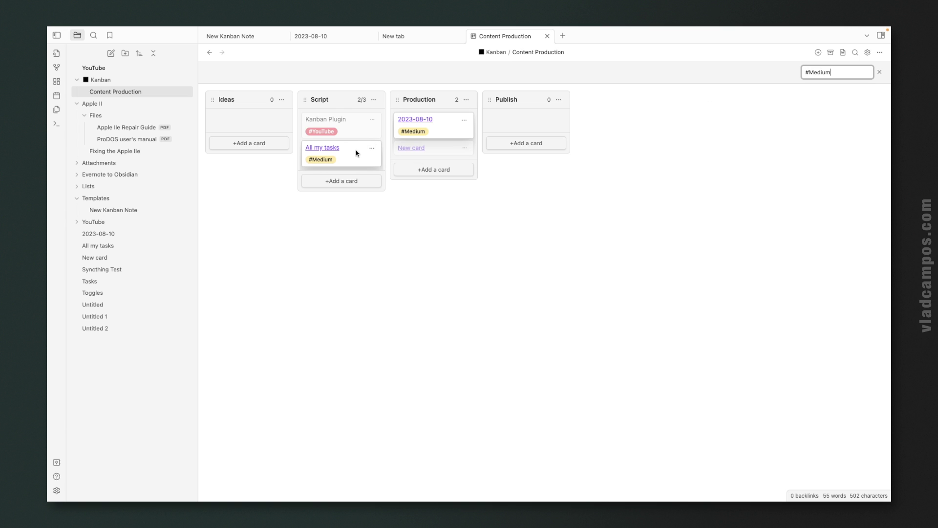
left_click_drag(358, 151, 443, 156)
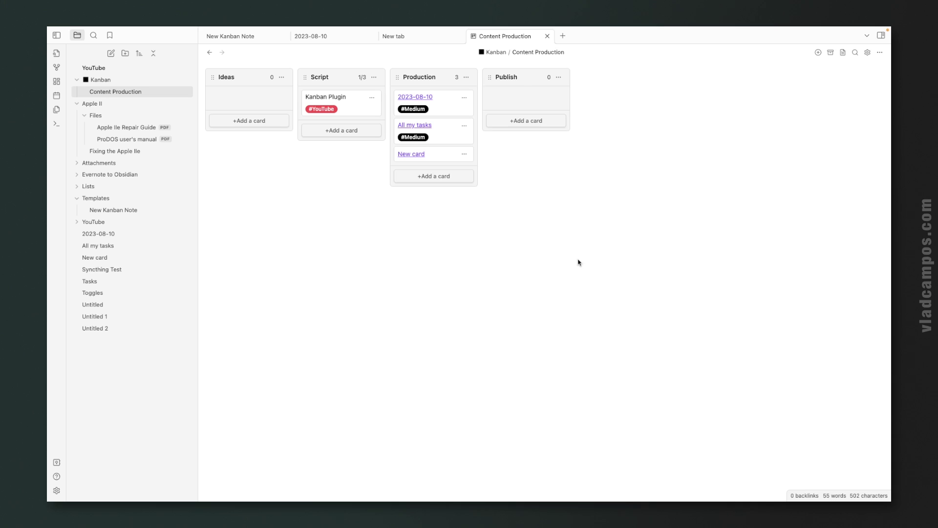
Open the Content Production board settings and scroll to the Board Header Buttons and Date & Time options
left_click(868, 52)
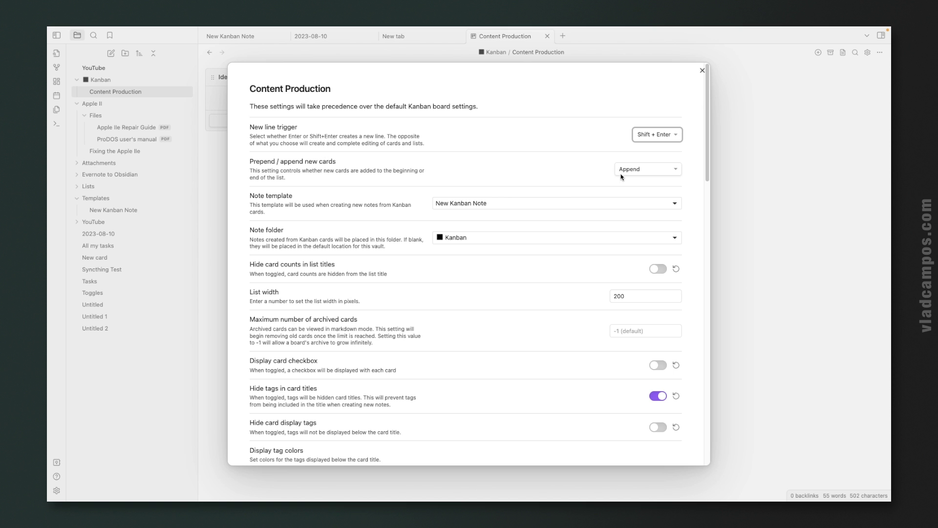
scroll(553, 298, "down", 8)
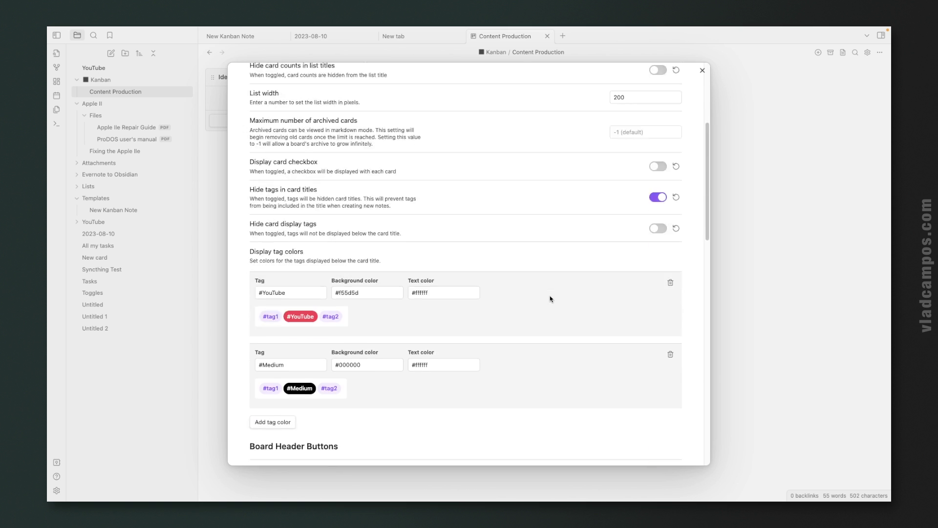
scroll(551, 299, "down", 19)
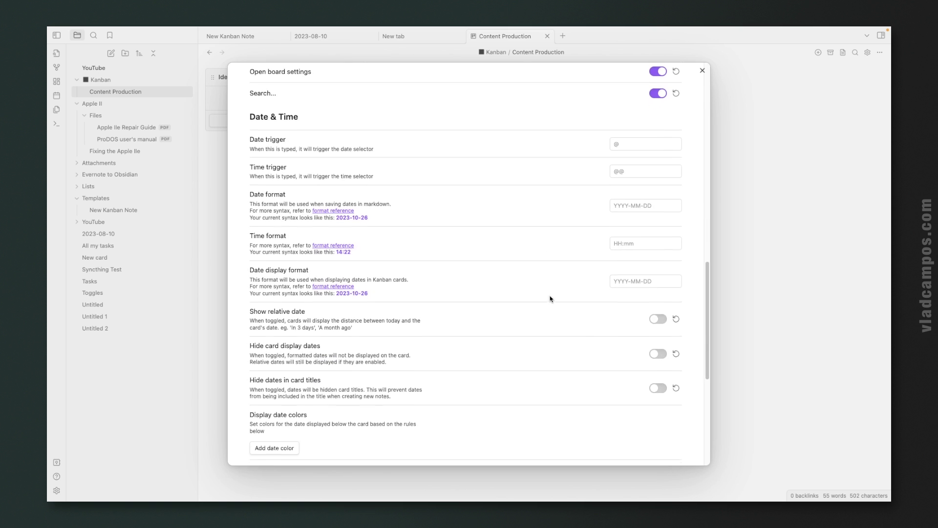
scroll(550, 299, "down", 2)
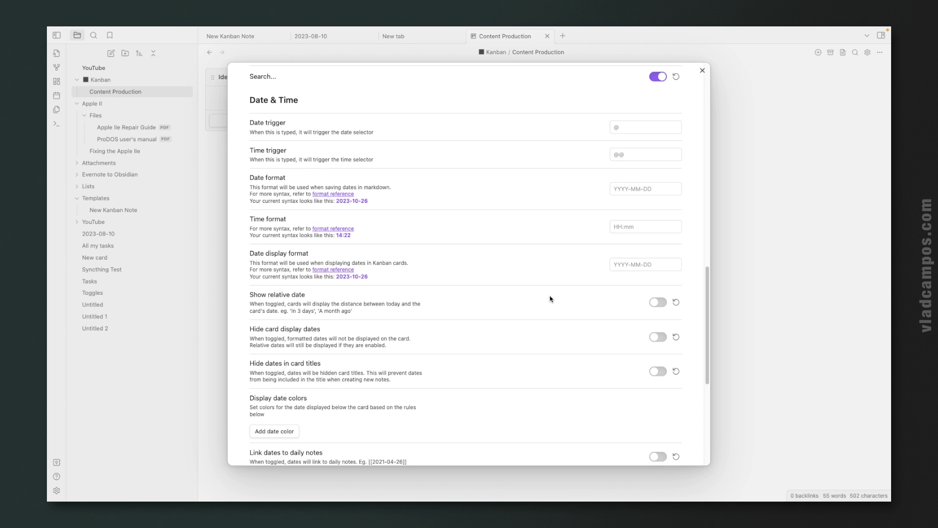
scroll(550, 298, "down", 5)
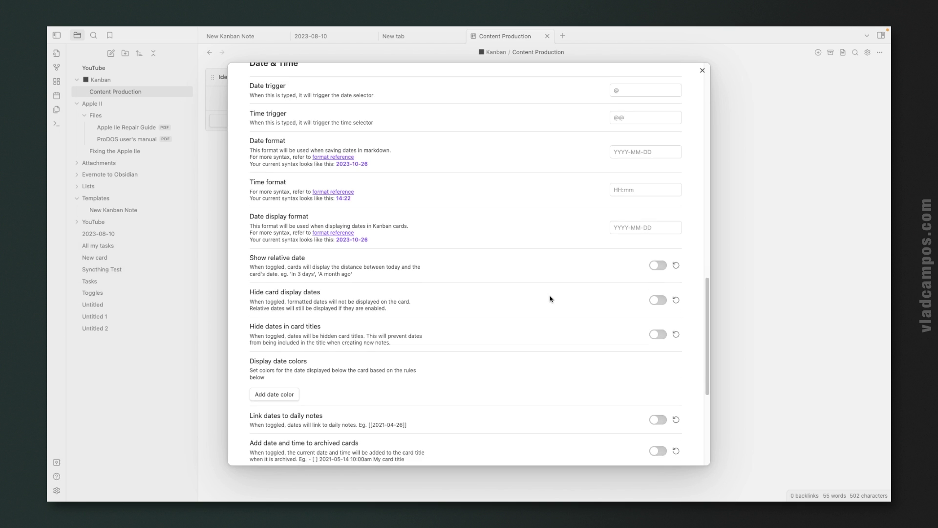
scroll(551, 299, "down", 4)
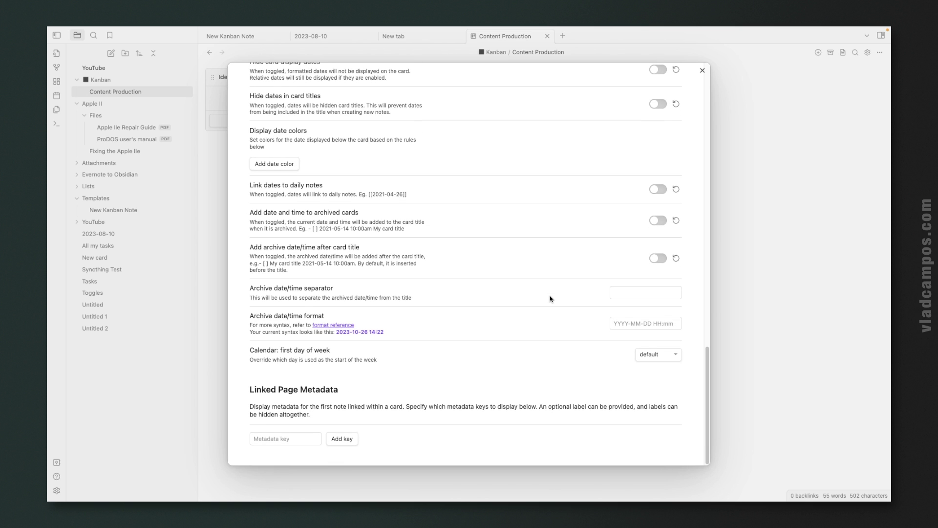
scroll(550, 298, "up", 15)
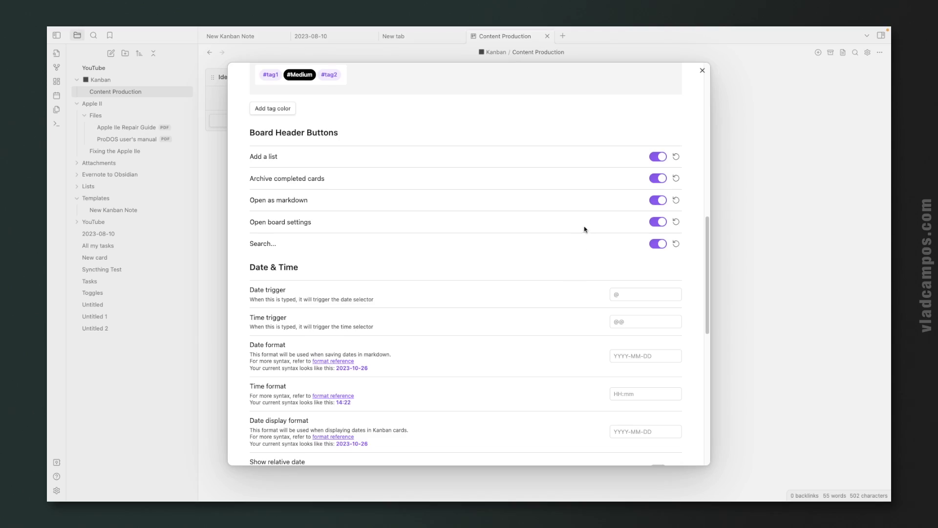
Close the board settings, archive New card from Production, and view the board as markdown
left_click(703, 71)
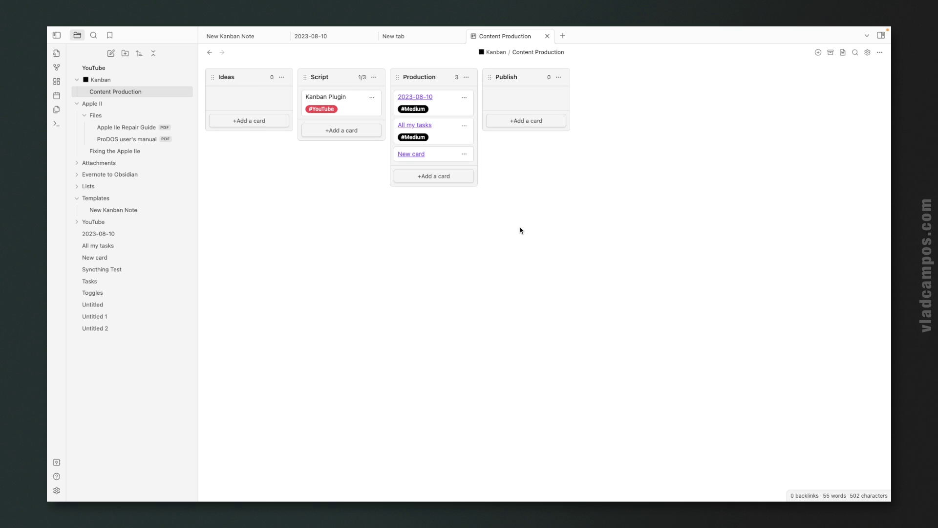
left_click(464, 154)
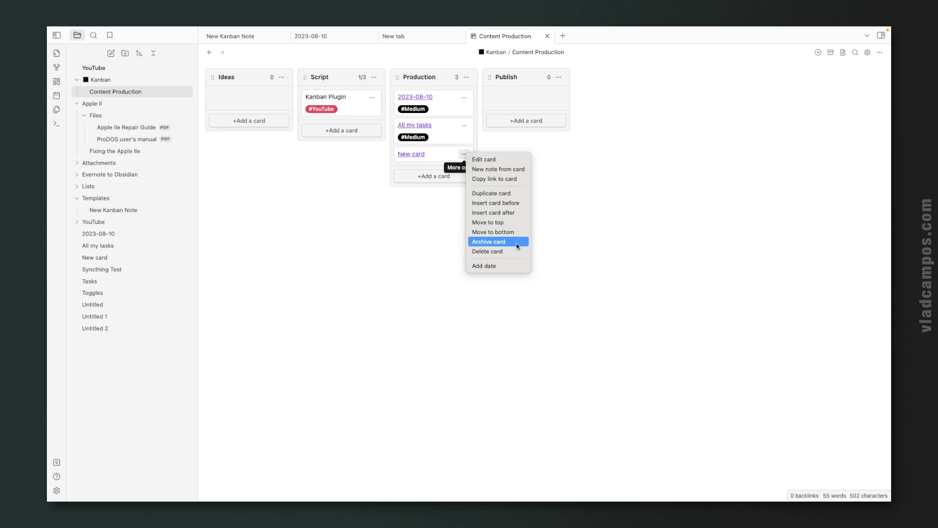
left_click(518, 246)
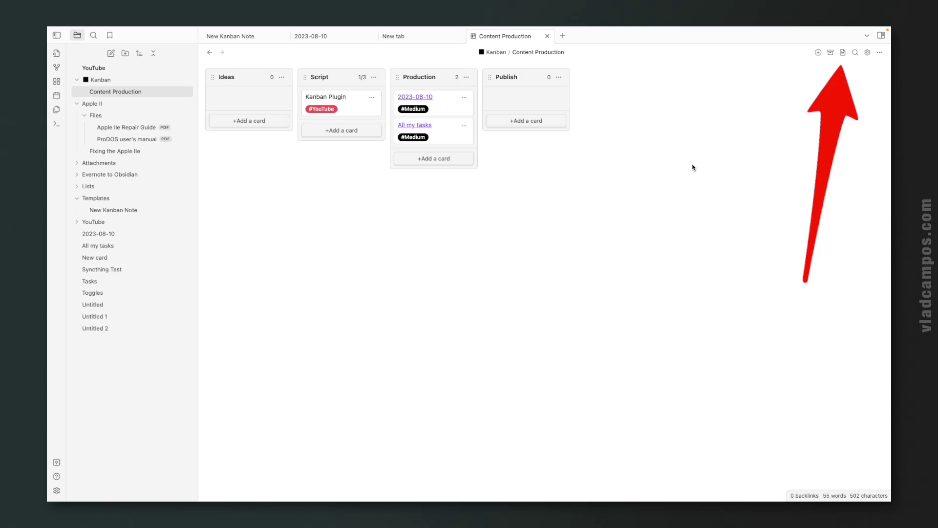
left_click(843, 52)
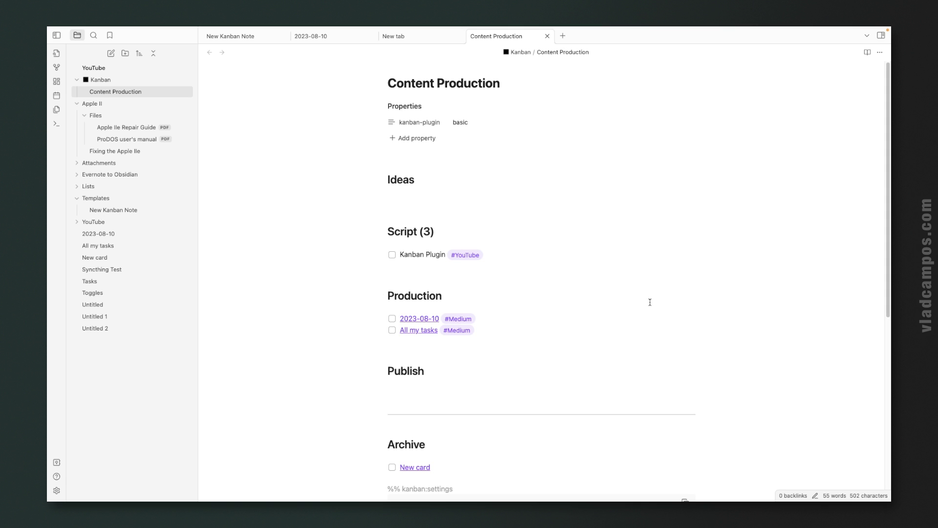
In the markdown, cut the - [ ] [[New card]] line from Archive and paste it under Publish
scroll(650, 302, "down", 3)
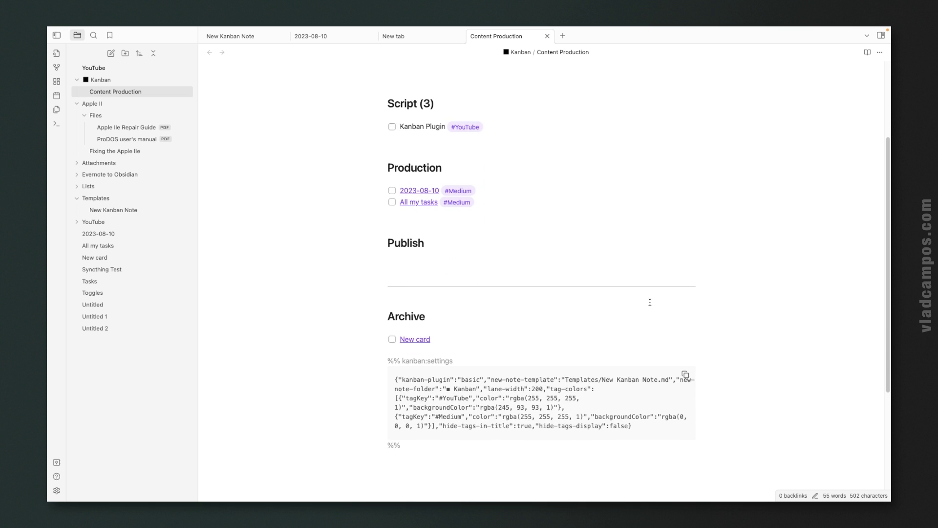
scroll(650, 302, "up", 3)
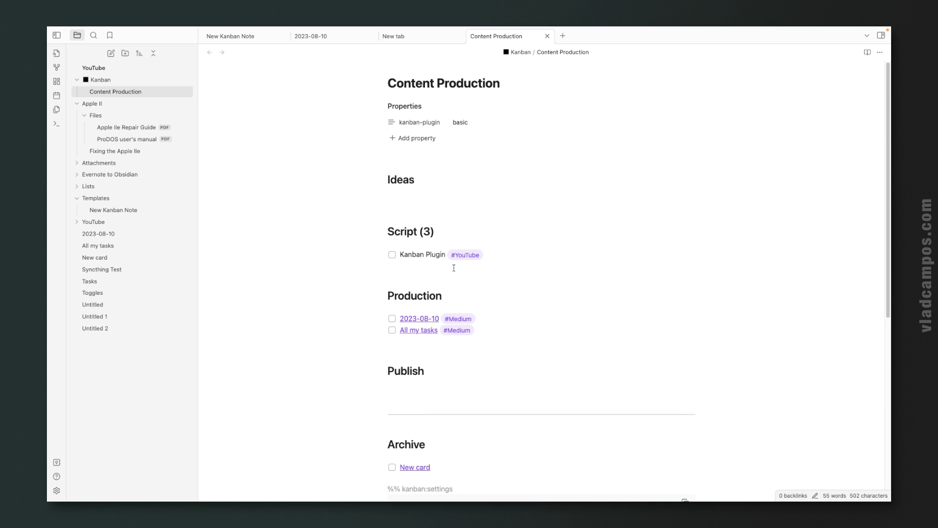
scroll(437, 289, "down", 3)
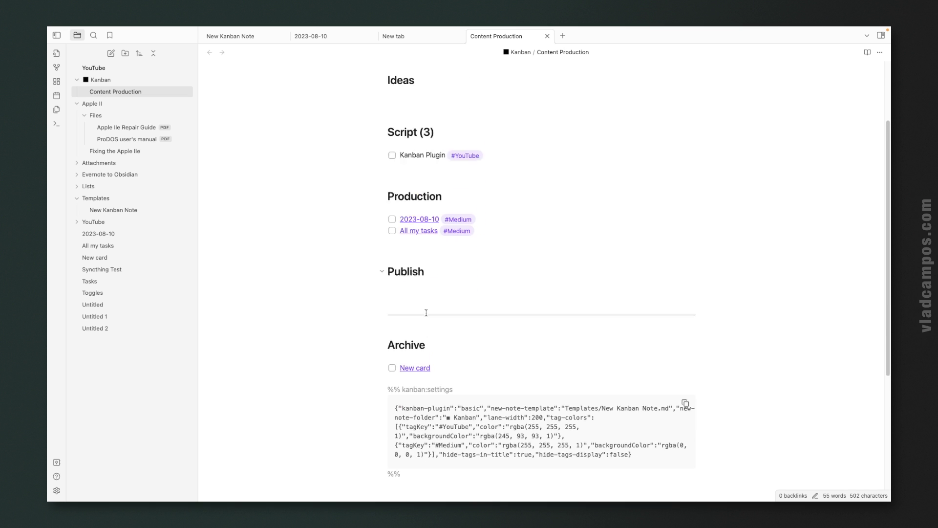
left_click_drag(457, 330, 389, 329)
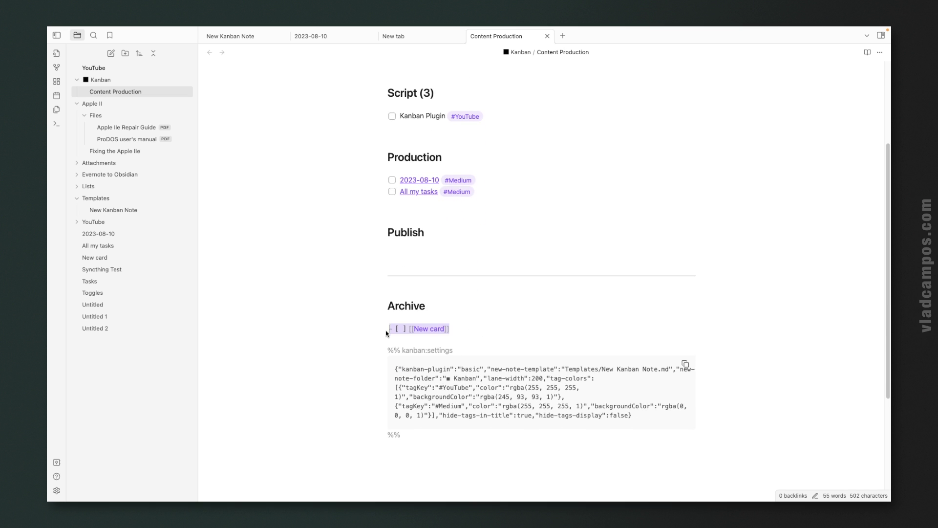
key("ctrl+x")
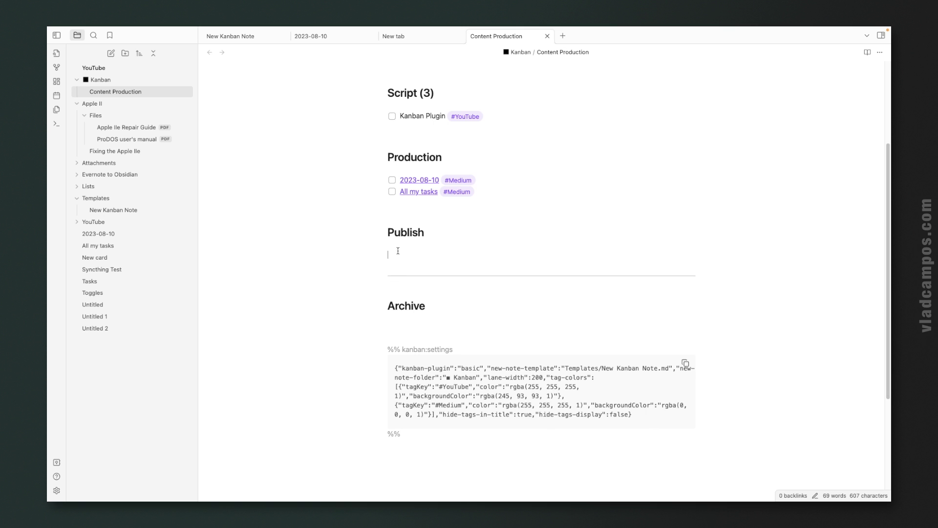
key("ctrl+v")
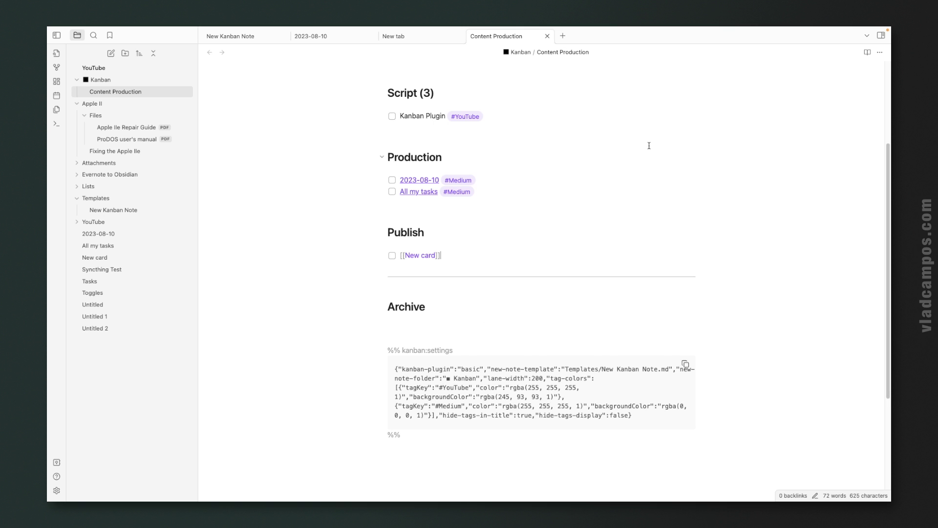
left_click(563, 36)
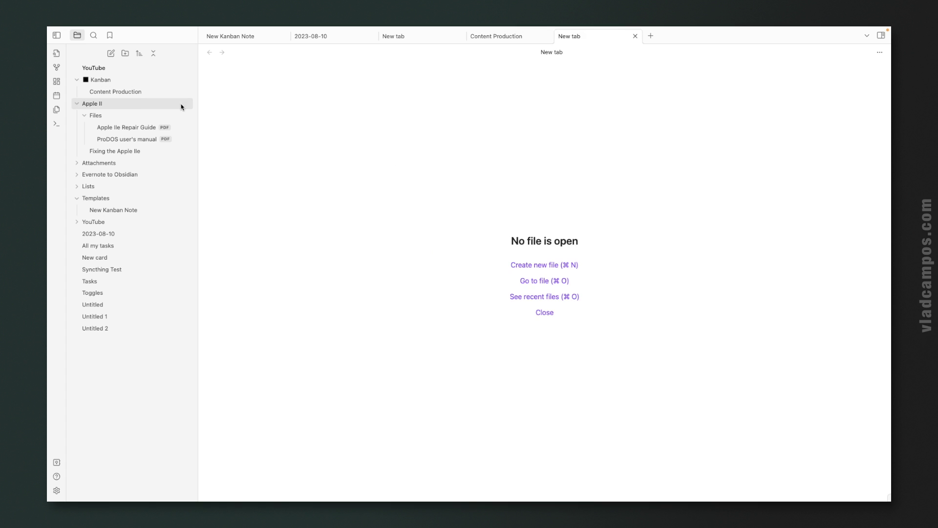
Add a New 2 task below New card under Publish in the markdown, and confirm it appears on the board
left_click(125, 91)
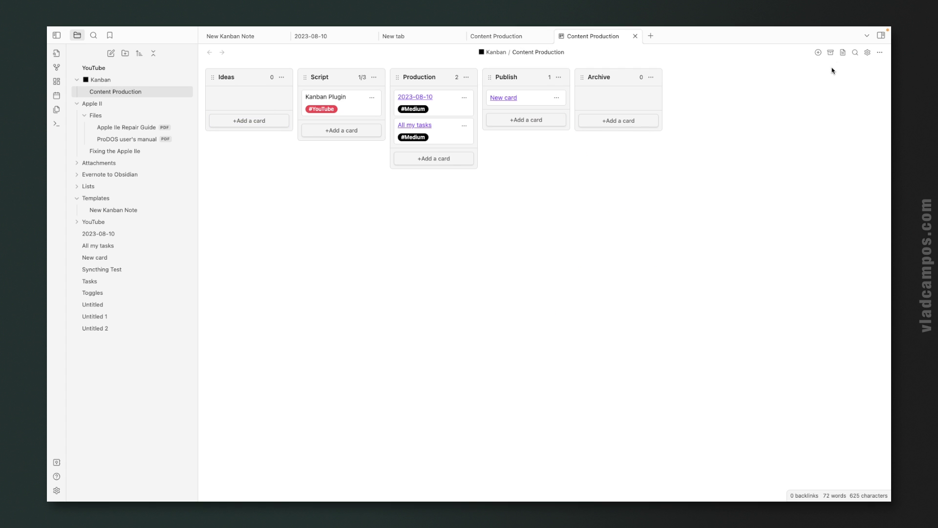
left_click(496, 36)
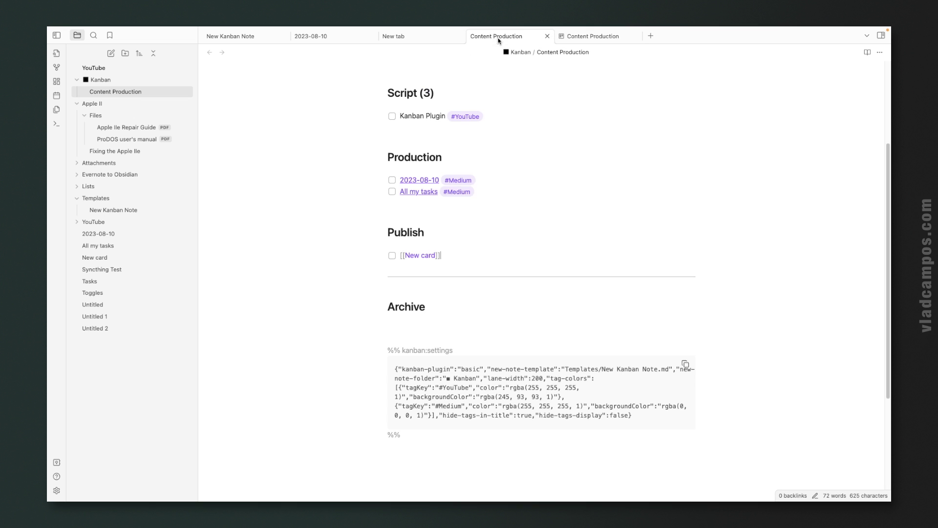
scroll(637, 203, "up", 3)
scroll(637, 203, "down", 3)
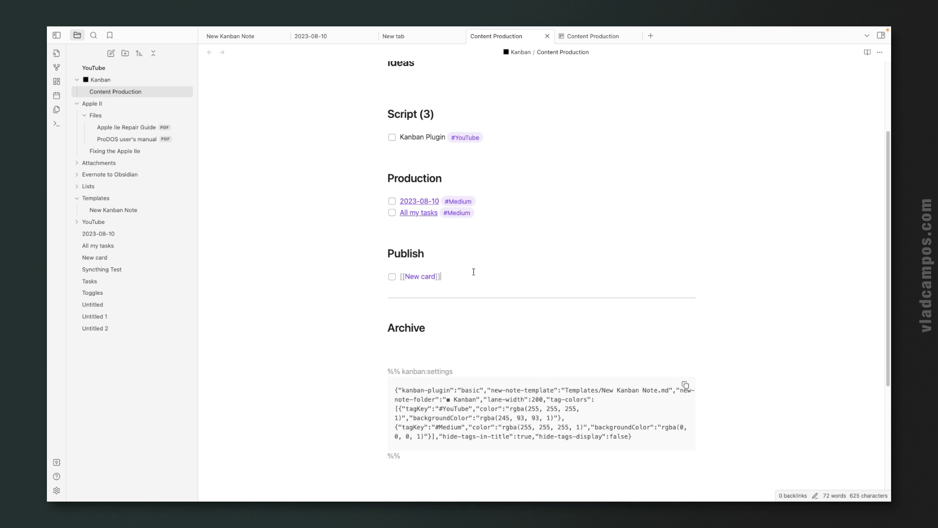
key("Return")
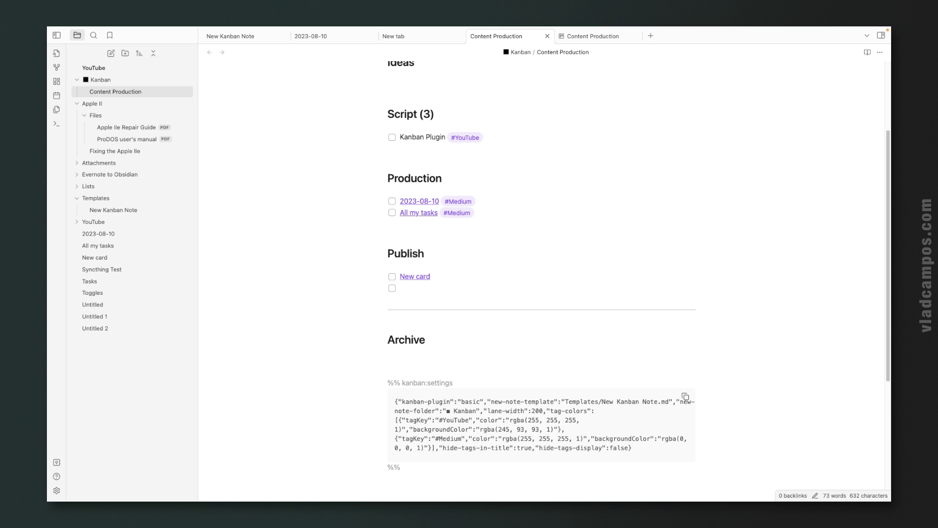
type("New 2")
left_click(572, 251)
left_click(587, 36)
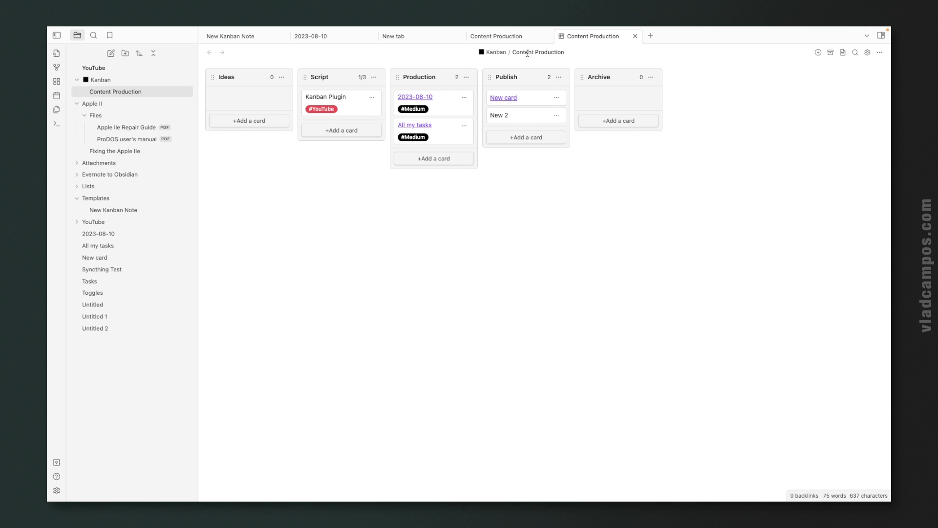
left_click(521, 37)
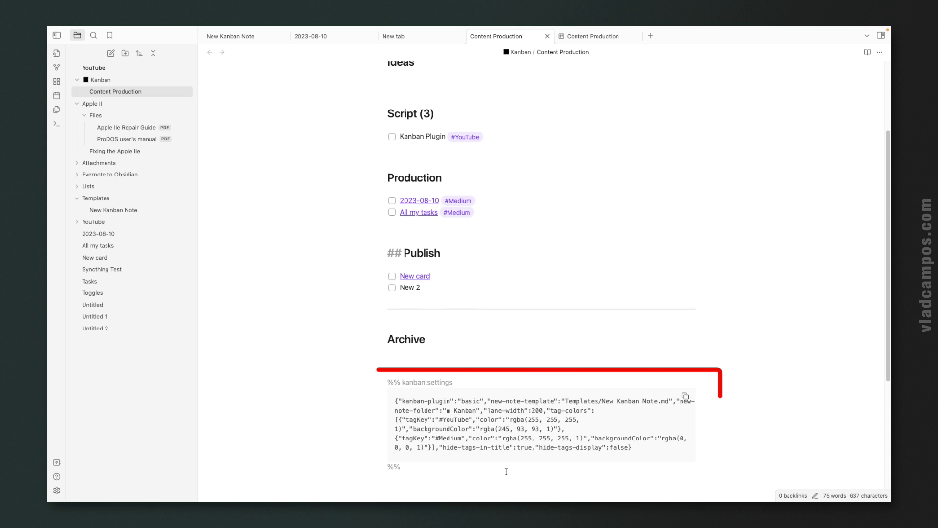